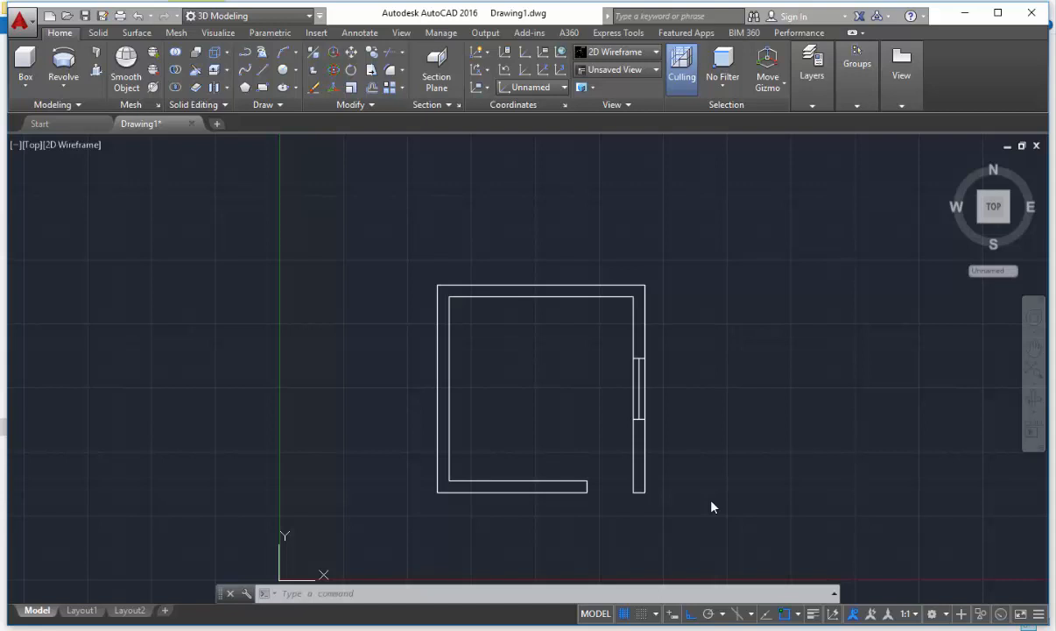
pyautogui.scroll(2, 582, 491)
pyautogui.scroll(-4, 641, 432)
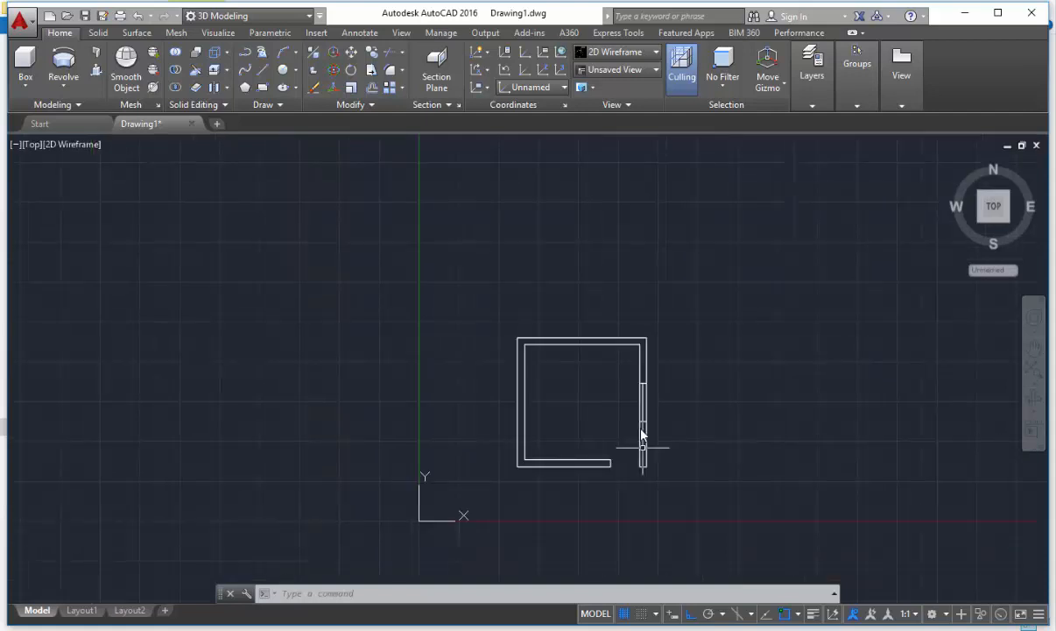
pyautogui.scroll(4, 641, 432)
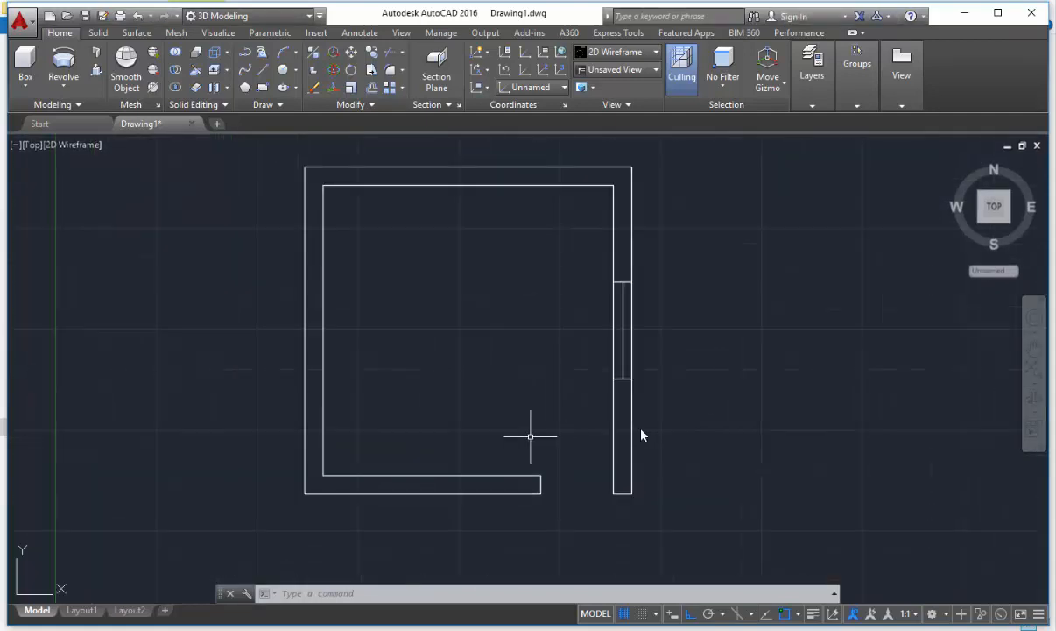
pyautogui.moveTo(520, 411); pyautogui.dragTo(522, 418, button='middle')
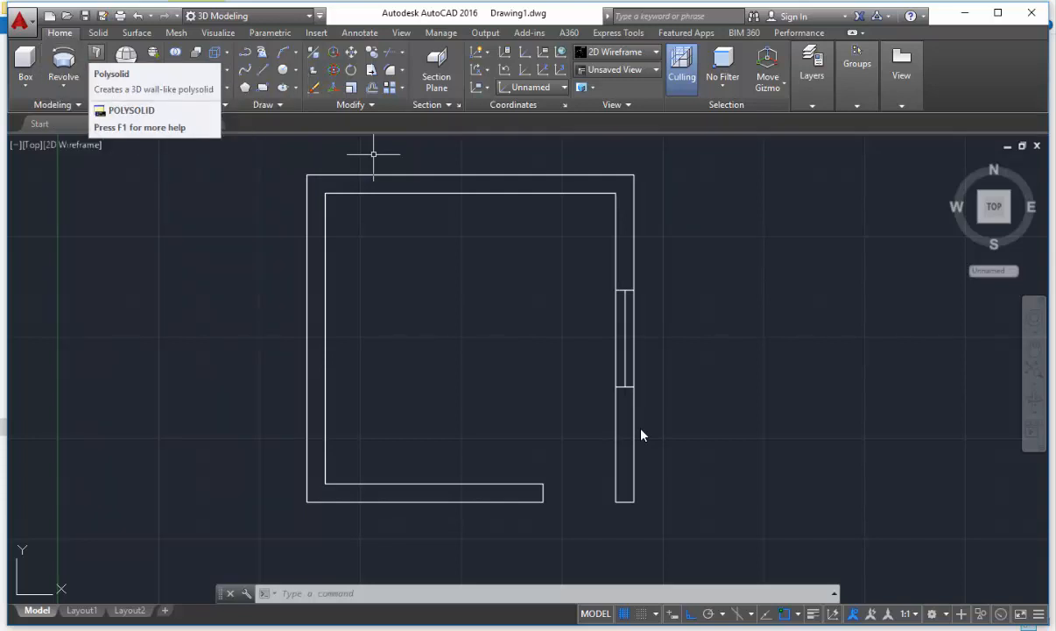
pyautogui.press('Escape')
pyautogui.press('Escape')
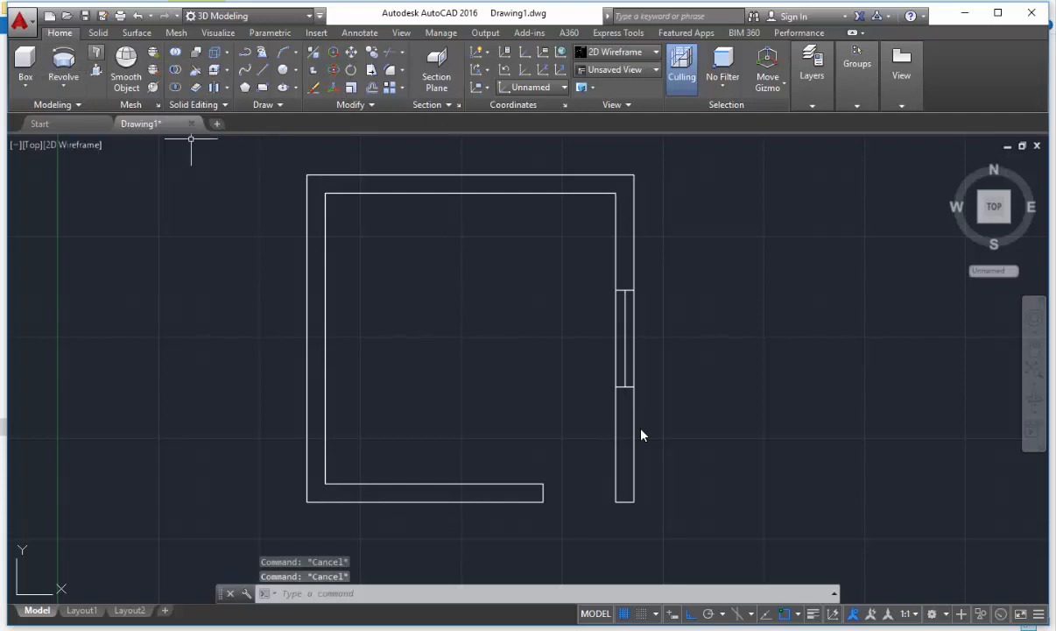
# - Start the Polysolid command and set the wall height to 10'
pyautogui.click(97, 53)
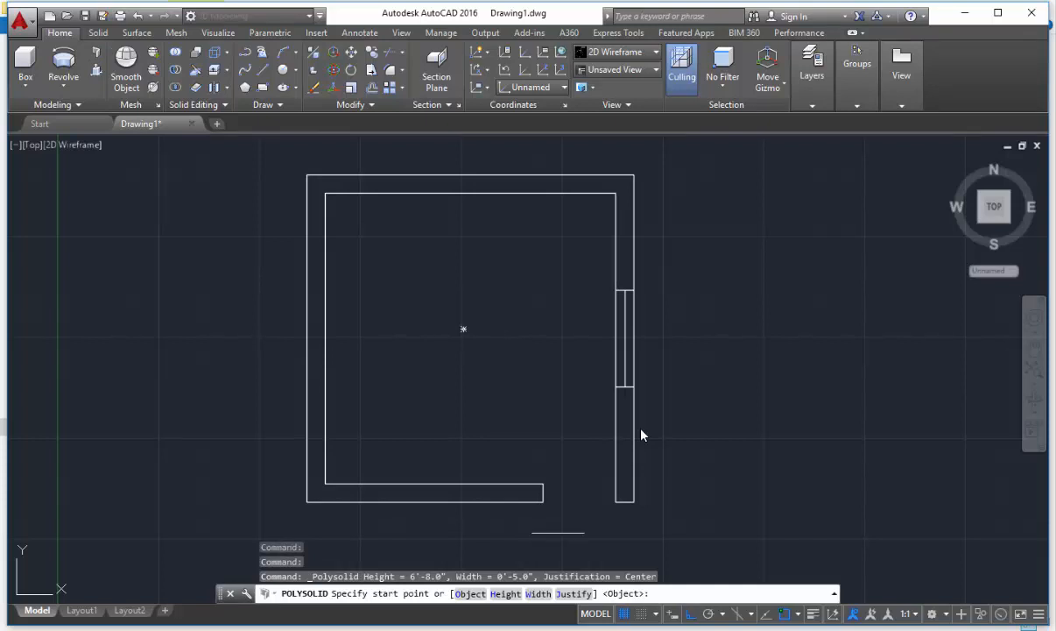
pyautogui.moveTo(569, 556); pyautogui.dragTo(563, 534, button='middle')
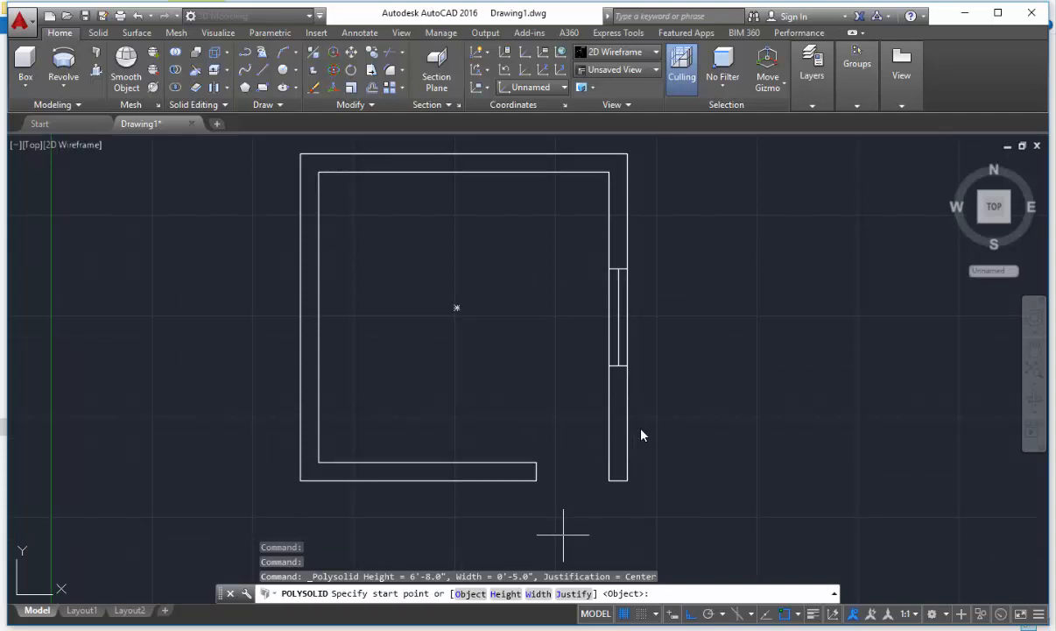
pyautogui.write('H')
pyautogui.press('Return')
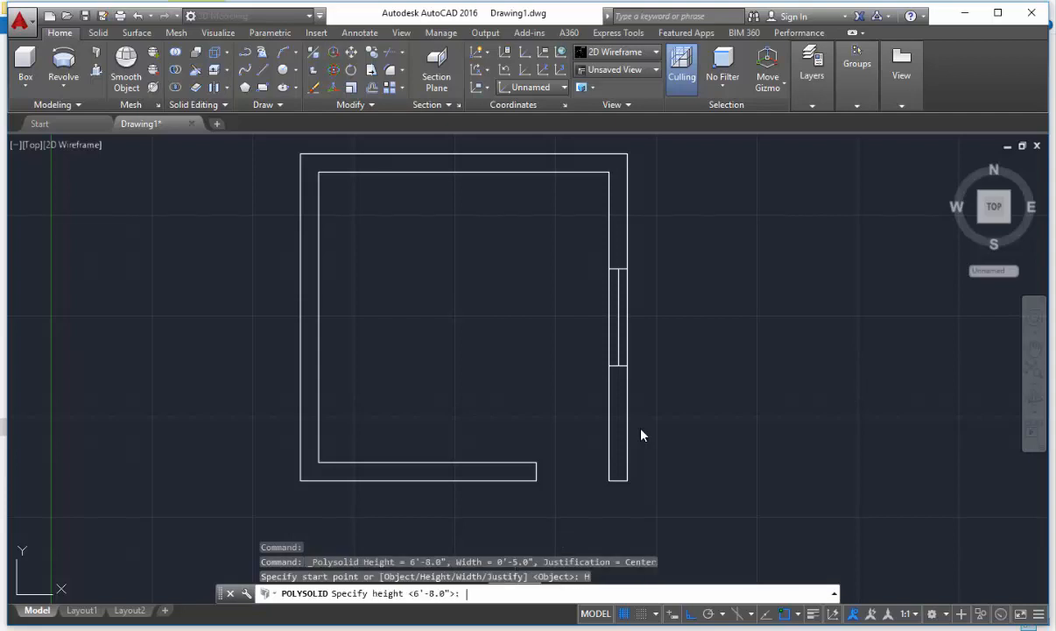
pyautogui.write("10'")
pyautogui.press('Return')
# - Set the polysolid wall width to 9"
pyautogui.write('w')
pyautogui.press('Return')
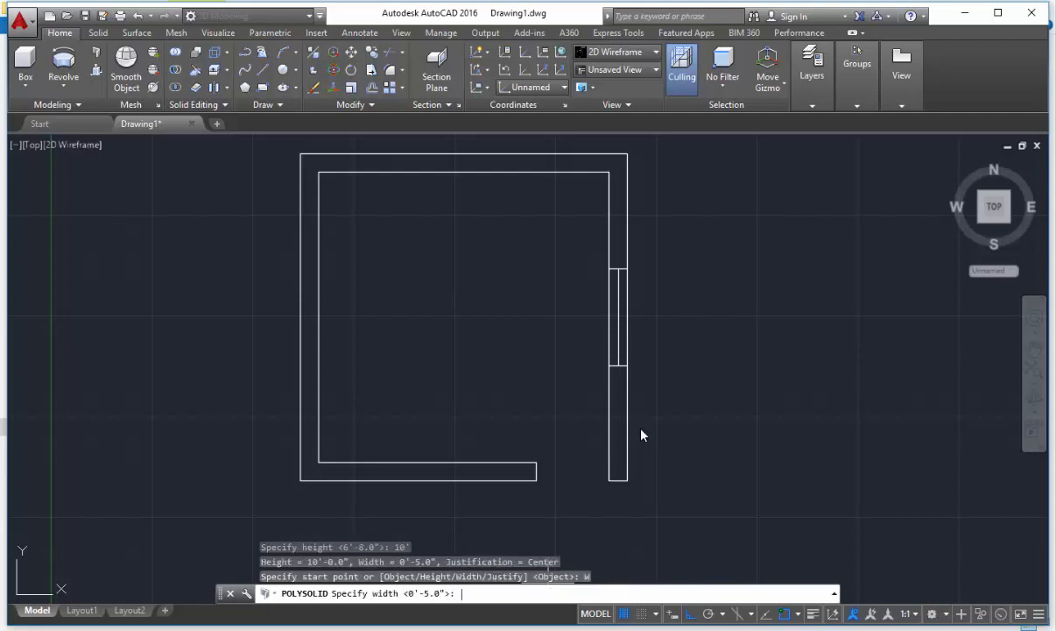
pyautogui.write("10''")
pyautogui.press('Return')
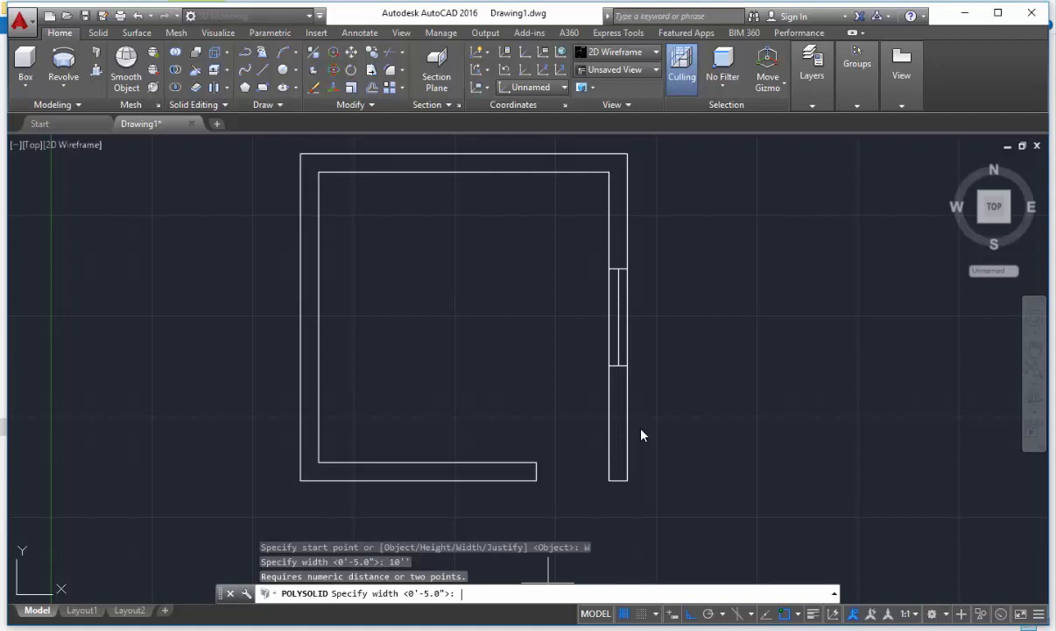
pyautogui.write("10'")
pyautogui.press('BackSpace')
pyautogui.press('BackSpace')
pyautogui.press('BackSpace')
pyautogui.write('9"')
pyautogui.press('Return')
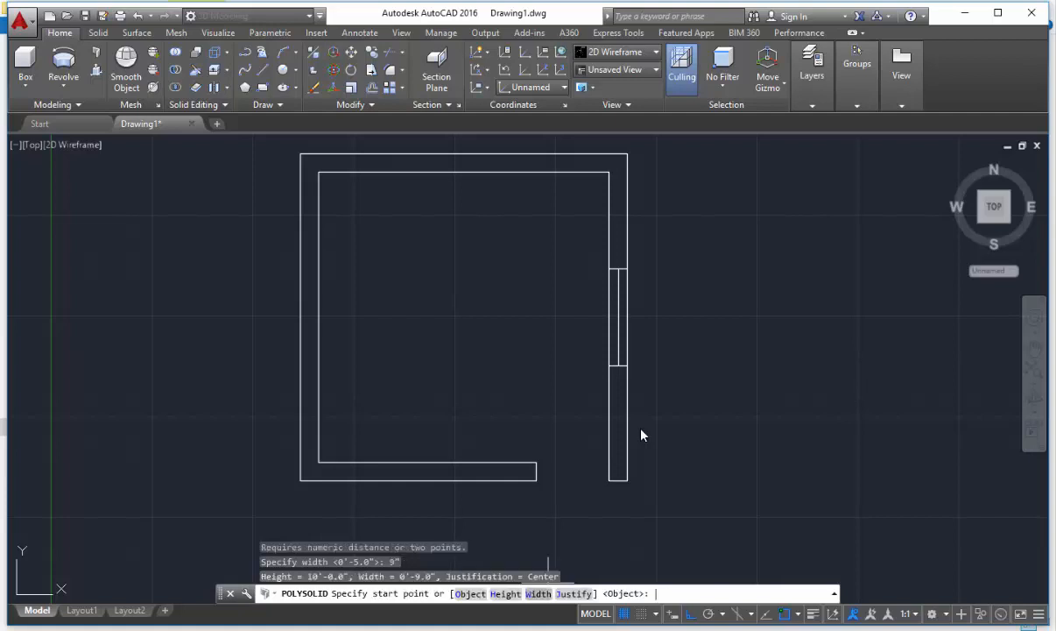
# - Try Left justification by previewing a polysolid from the door-side outer corner of the lower wall, then cancel it
pyautogui.write('J')
pyautogui.press('Return')
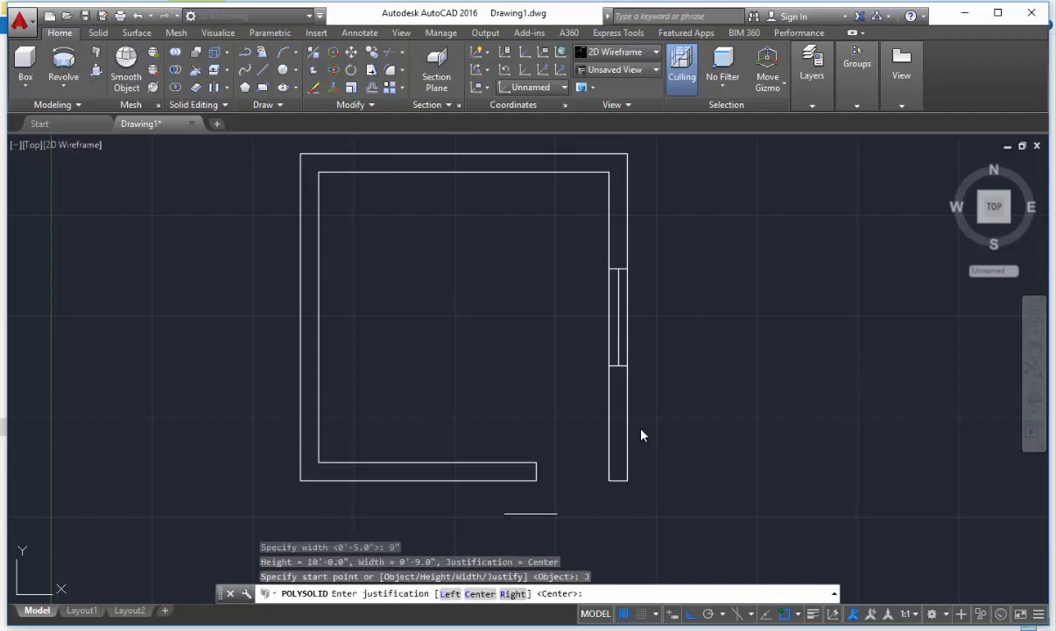
pyautogui.moveTo(641, 434); pyautogui.dragTo(636, 383, button='middle')
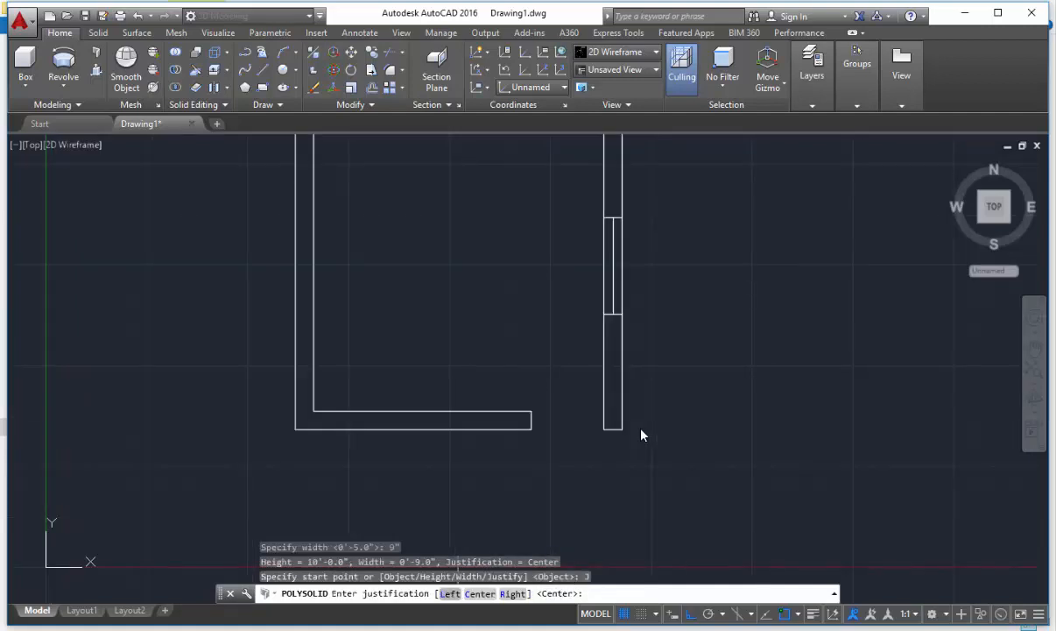
pyautogui.write('L')
pyautogui.press('Return')
pyautogui.scroll(2, 501, 478)
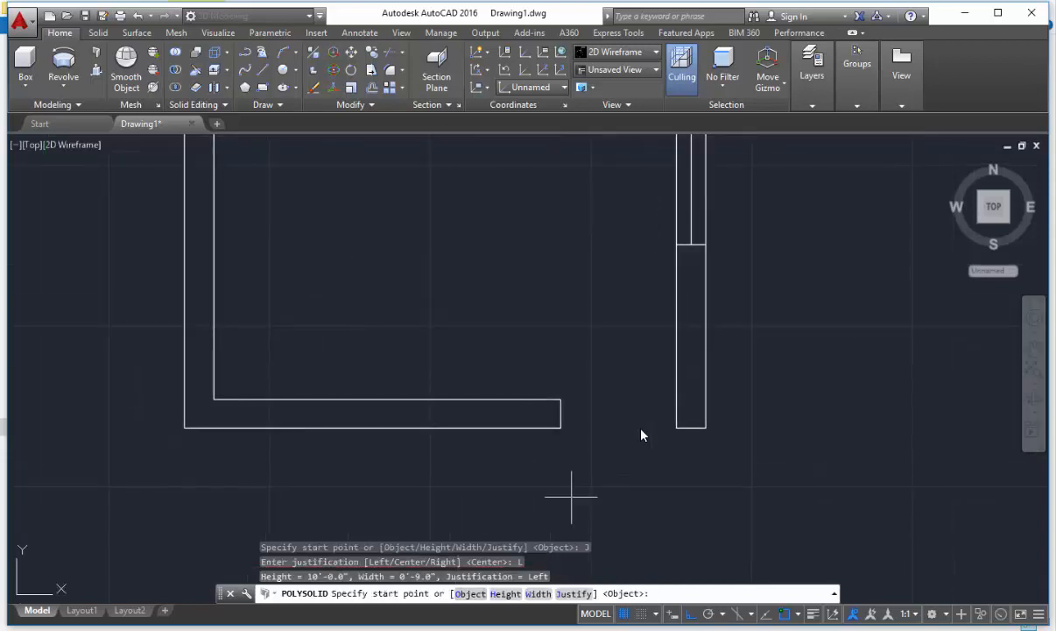
pyautogui.click(561, 428)
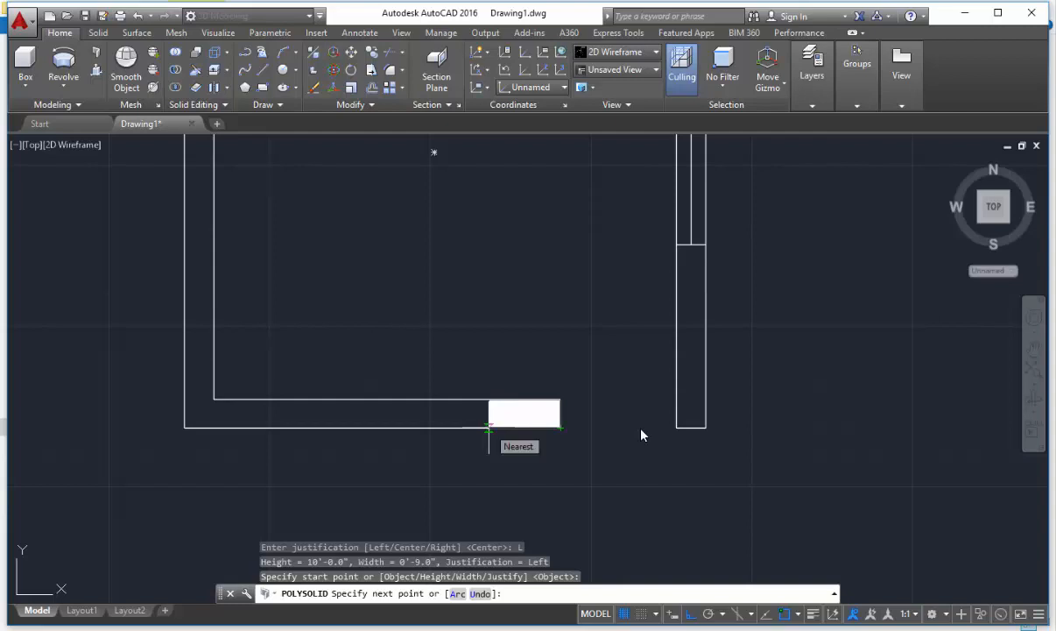
pyautogui.press('Escape')
# - Try Center justification with a polysolid preview from the same door-side outer corner, then cancel it
pyautogui.press('Return')
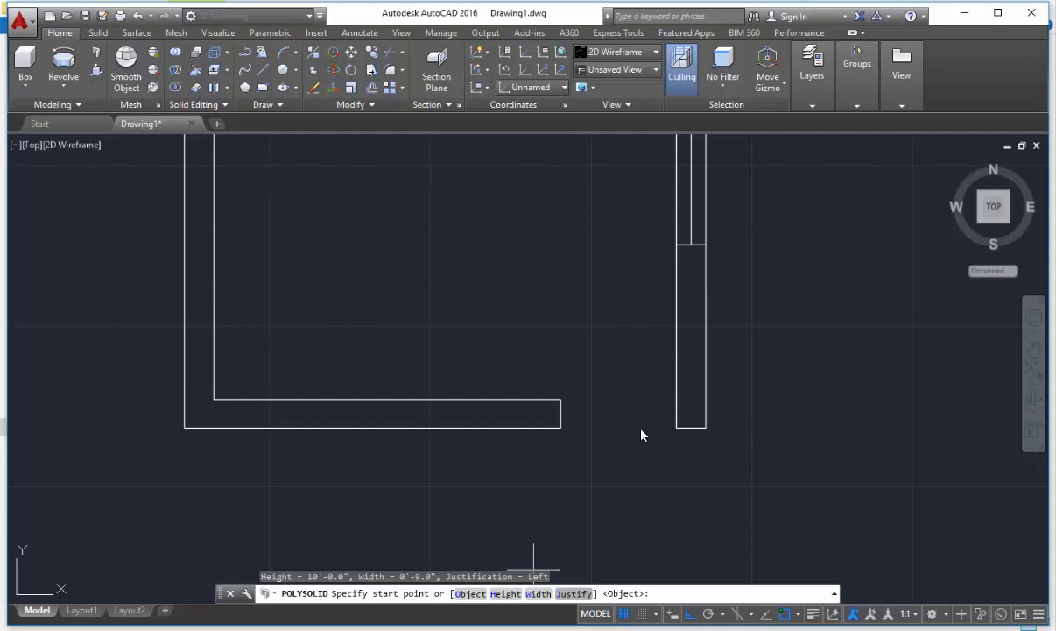
pyautogui.click(573, 594)
pyautogui.click(481, 594)
pyautogui.click(561, 428)
pyautogui.scroll(4, 484, 433)
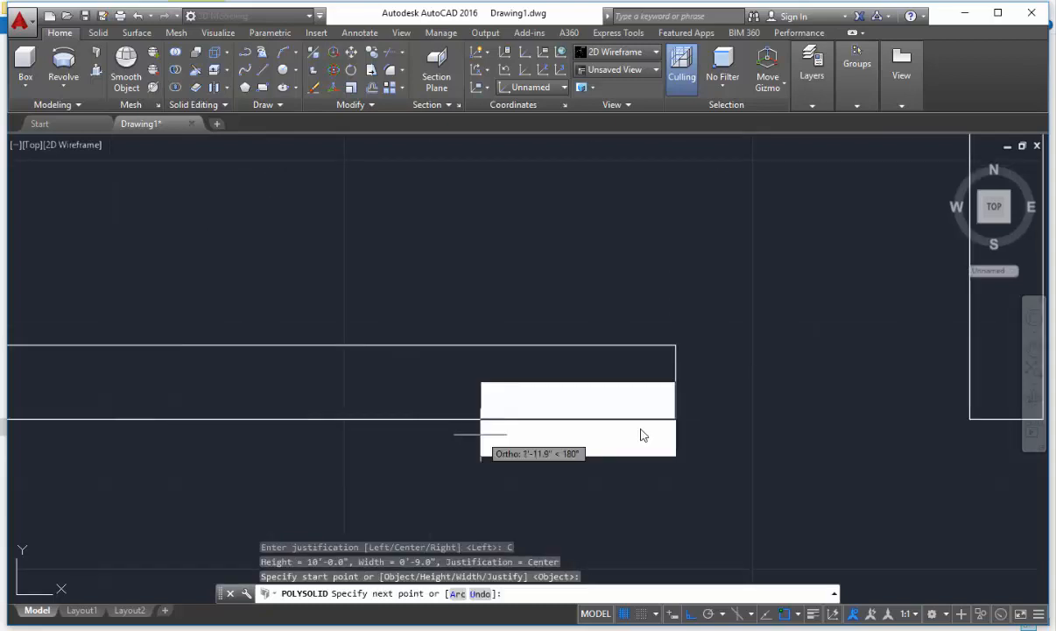
pyautogui.press('Escape')
# - Try Right justification with a polysolid preview along the lower wall's outer edge, then cancel it
pyautogui.press('Return')
pyautogui.write('j')
pyautogui.press('Return')
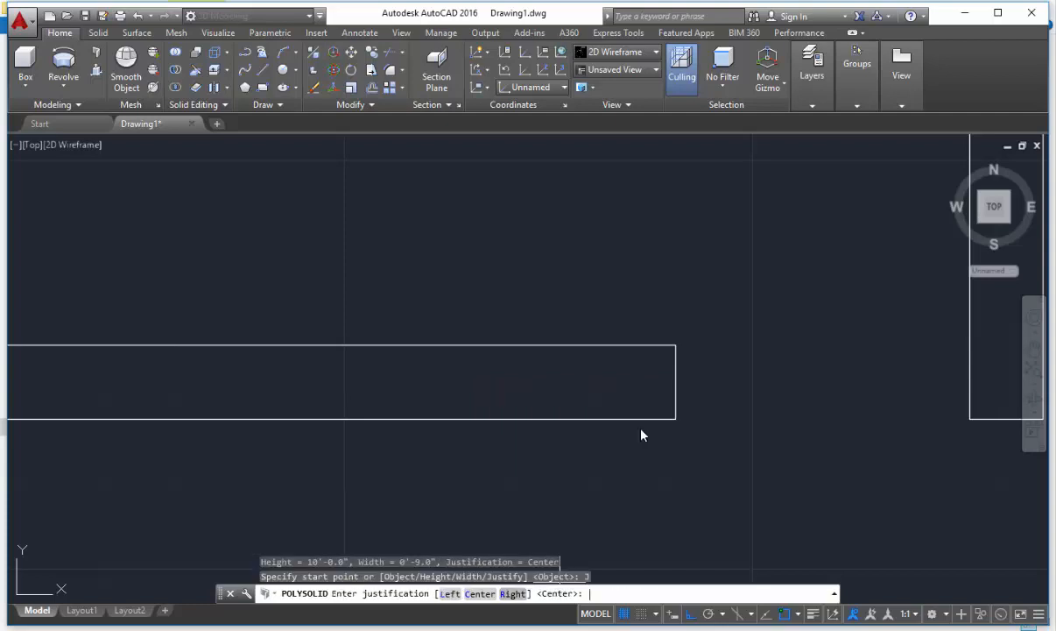
pyautogui.click(513, 593)
pyautogui.click(676, 419)
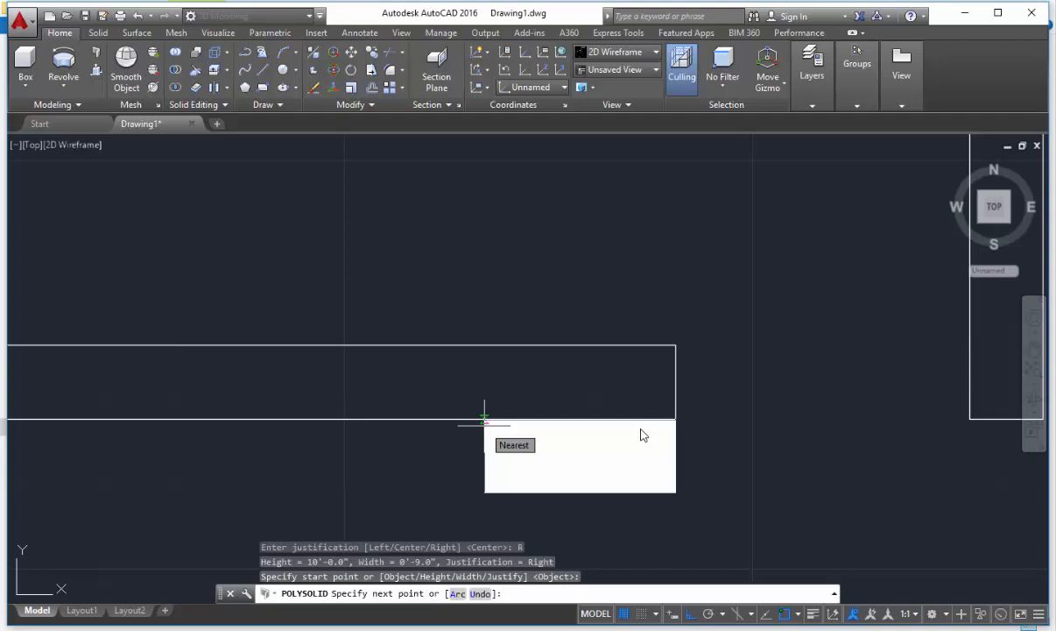
pyautogui.scroll(-2, 515, 449)
pyautogui.press('Escape')
# - Restart the Polysolid command and set its justification to Left
pyautogui.press('Return')
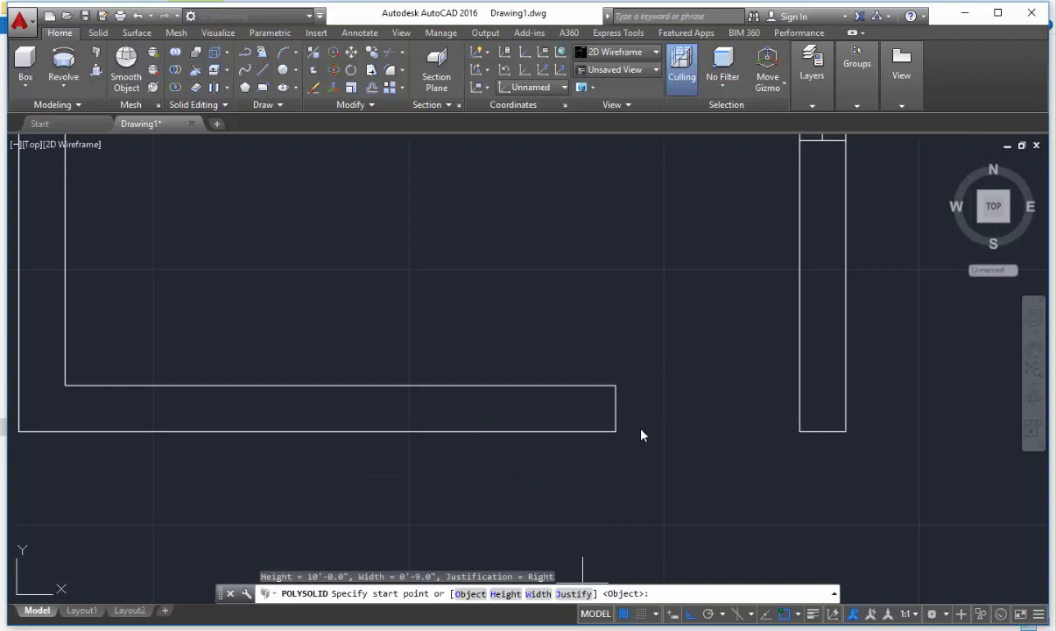
pyautogui.write('j')
pyautogui.press('Return')
pyautogui.write('l')
pyautogui.press('Return')
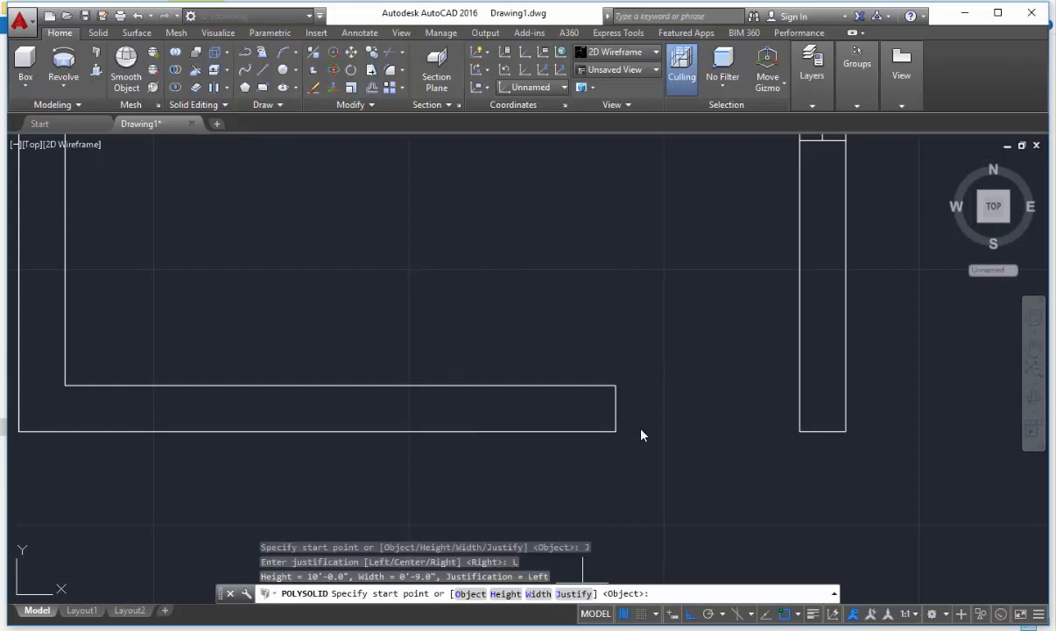
# - Draw the polysolid from the right wall's lower inner corner clockwise through the plan's four outer corners, bridging the door opening, and close it
pyautogui.click(800, 431)
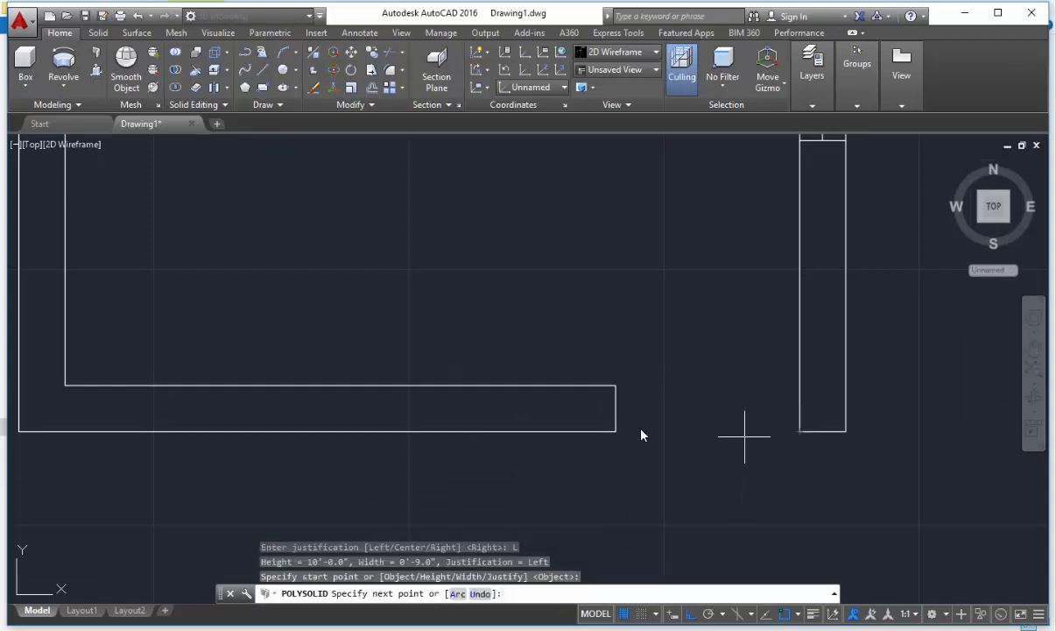
pyautogui.moveTo(431, 431); pyautogui.dragTo(530, 477, button='middle')
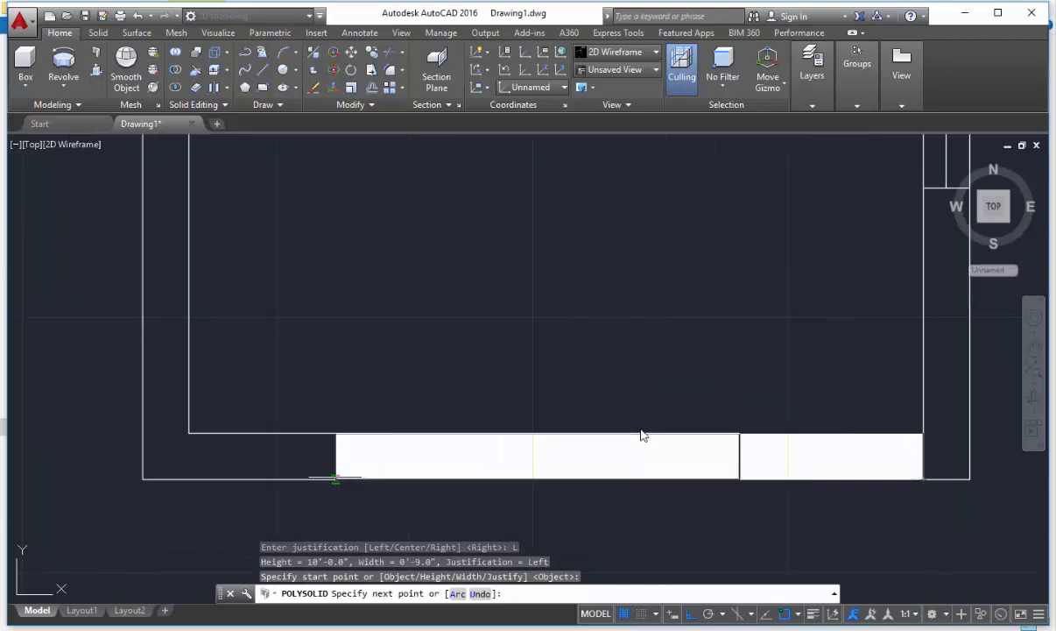
pyautogui.click(142, 479)
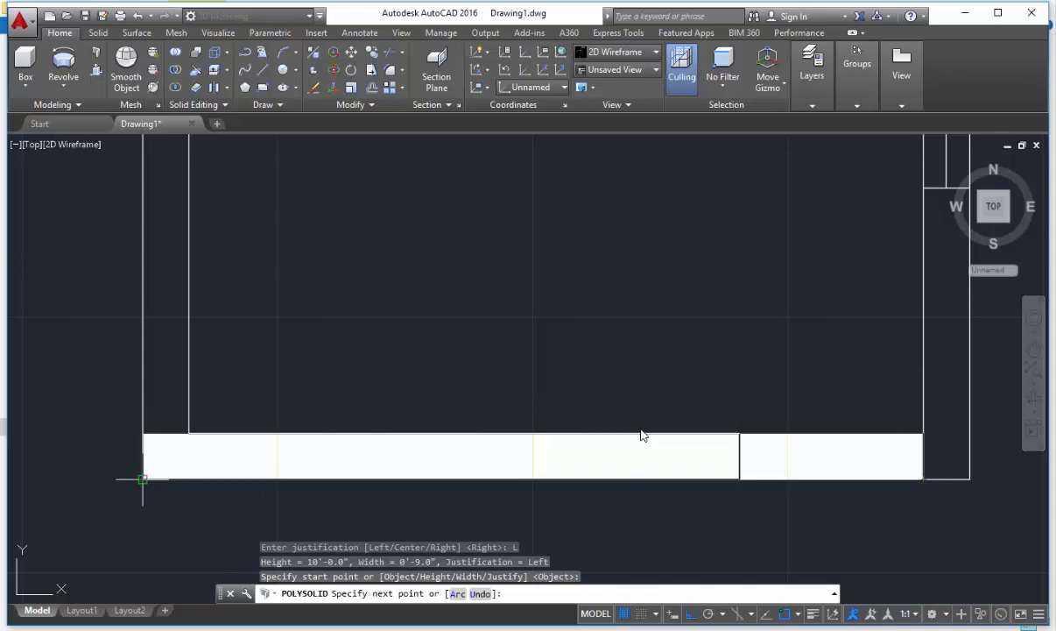
pyautogui.click(143, 478)
pyautogui.scroll(-2, 157, 438)
pyautogui.moveTo(162, 211); pyautogui.dragTo(171, 543, button='middle')
pyautogui.click(154, 321)
pyautogui.click(667, 323)
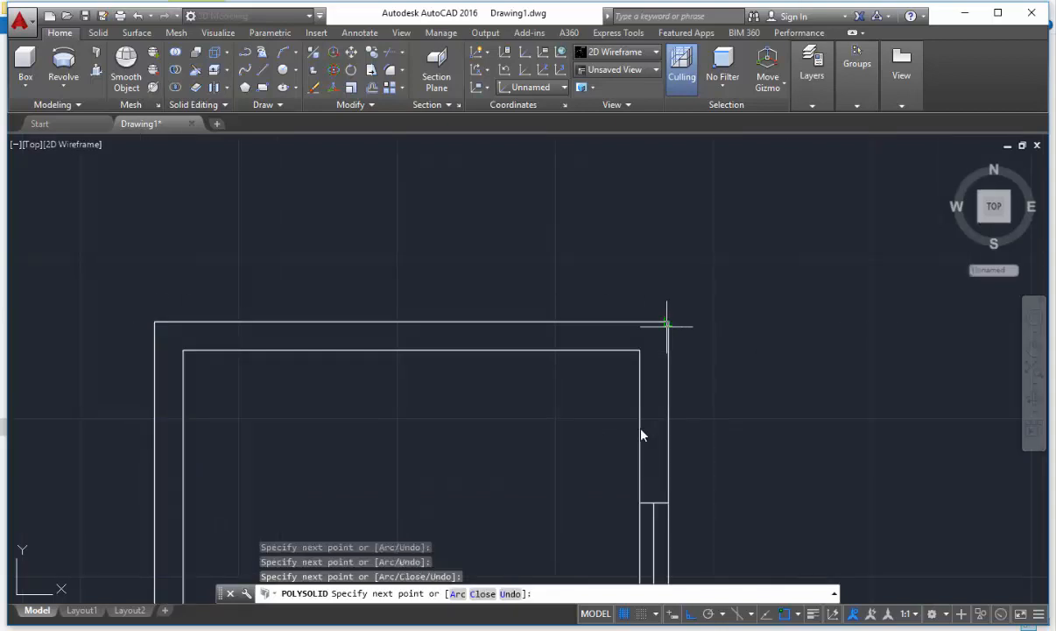
pyautogui.moveTo(669, 525); pyautogui.dragTo(644, 219, button='middle')
pyautogui.click(644, 528)
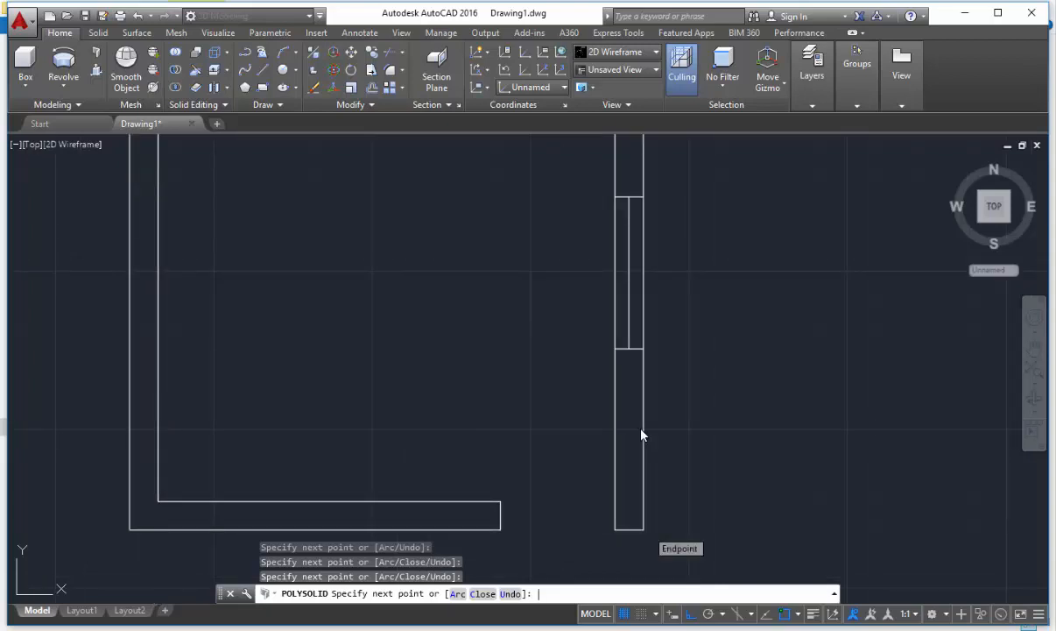
pyautogui.press('c')
pyautogui.press('Return')
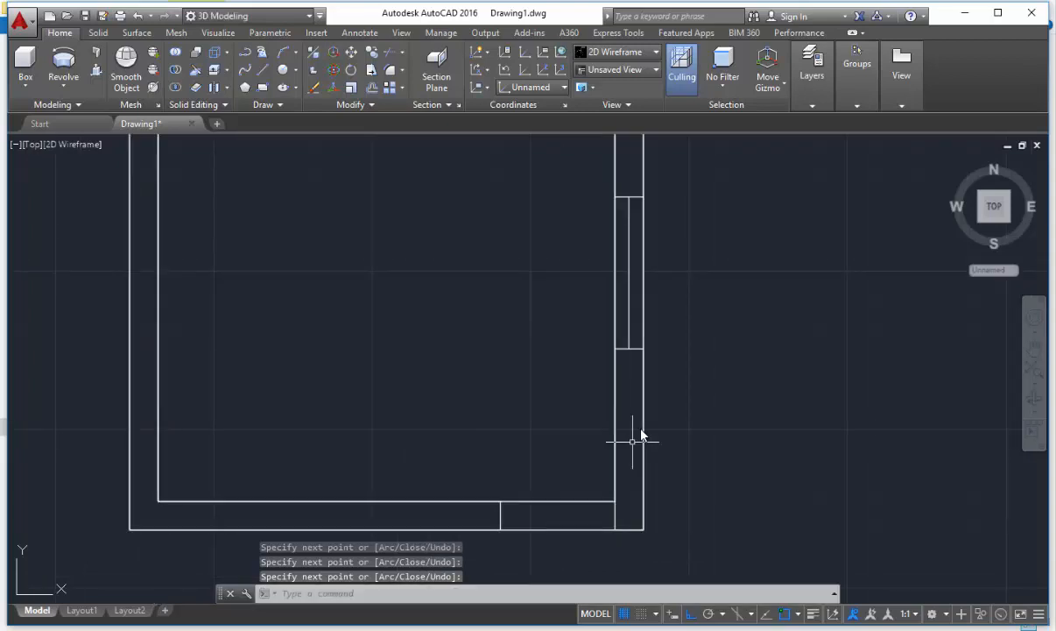
# - Examine the room's walls in an isometric view with the Realistic visual style
pyautogui.scroll(-4, 641, 435)
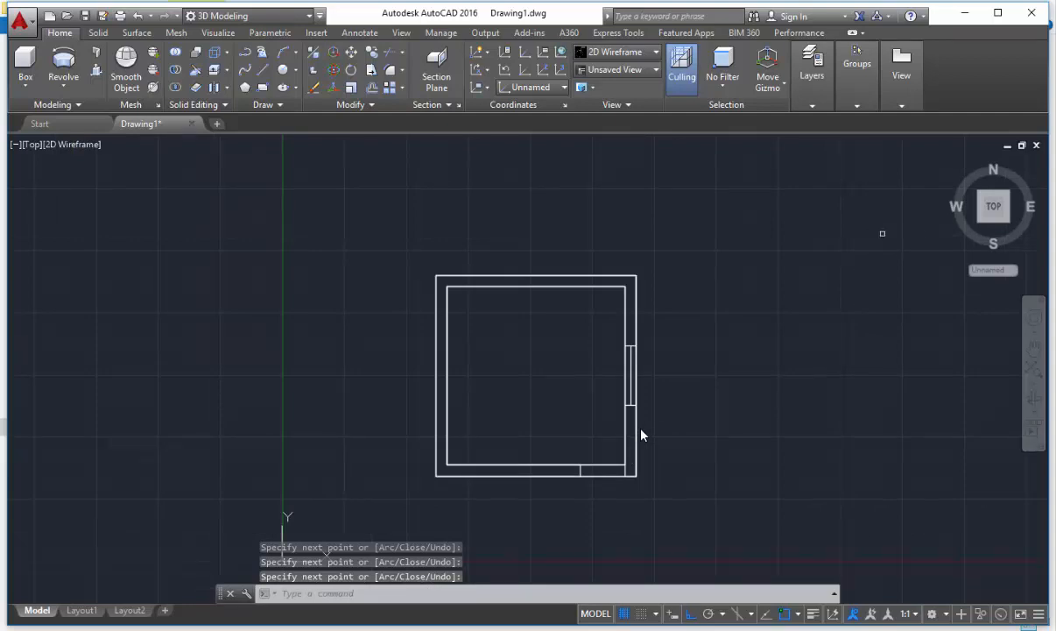
pyautogui.click(979, 221)
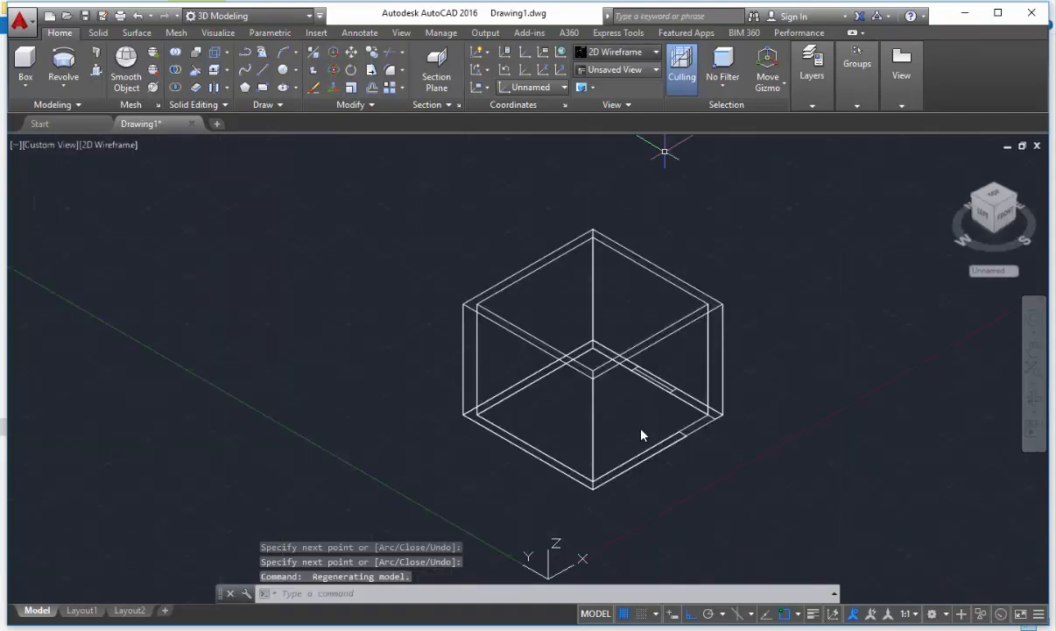
pyautogui.click(616, 53)
pyautogui.click(783, 80)
pyautogui.scroll(3, 641, 435)
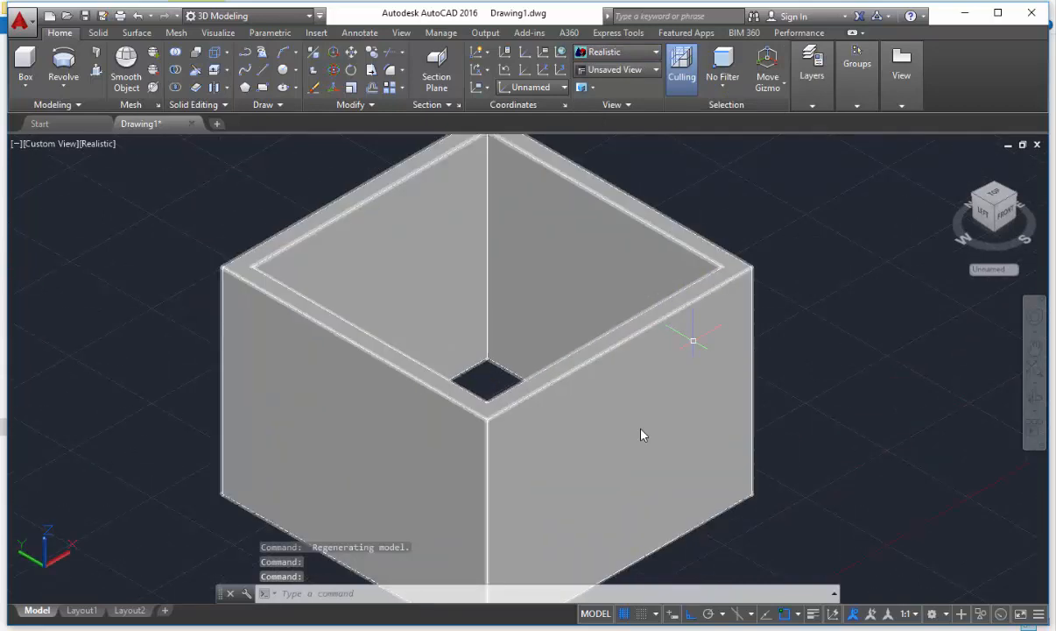
pyautogui.scroll(-4, 641, 436)
pyautogui.scroll(2, 641, 436)
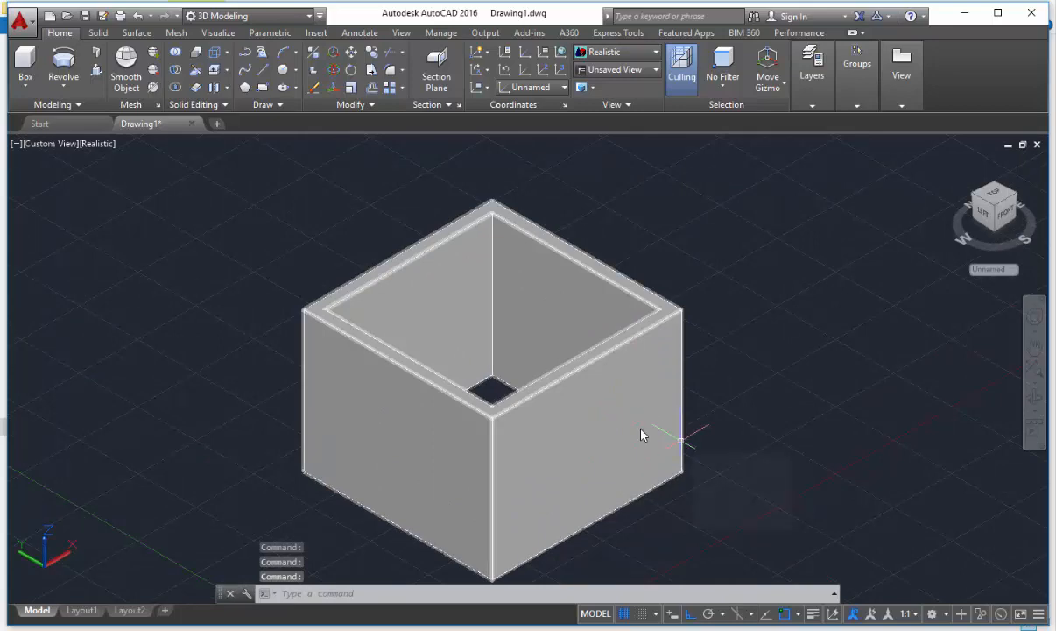
# - Return to the Top view and restore the 2D Wireframe visual style
pyautogui.press('Escape')
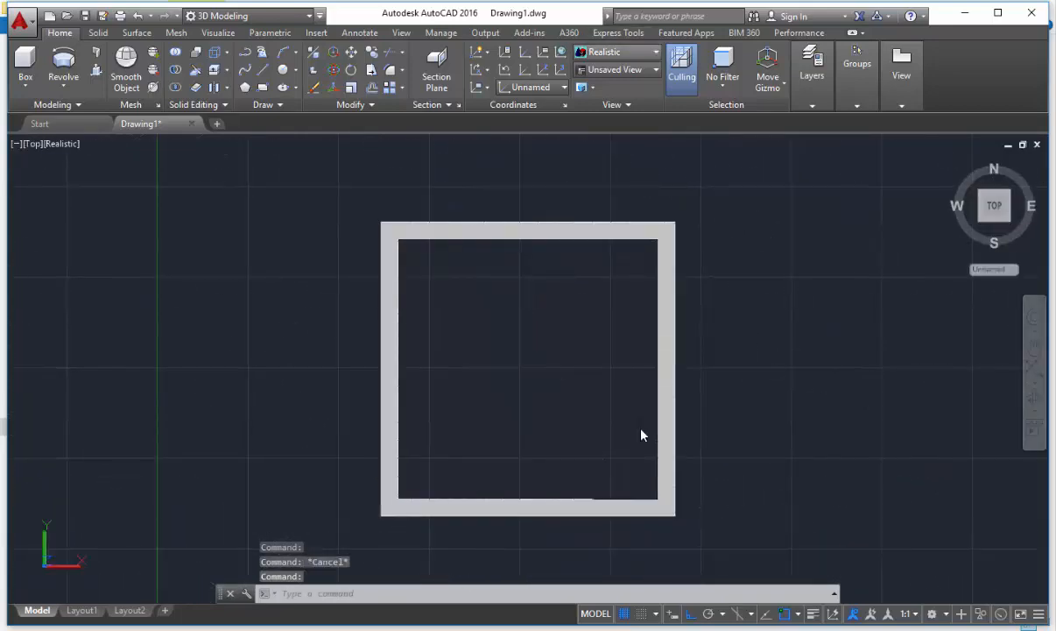
pyautogui.click(617, 52)
pyautogui.click(605, 85)
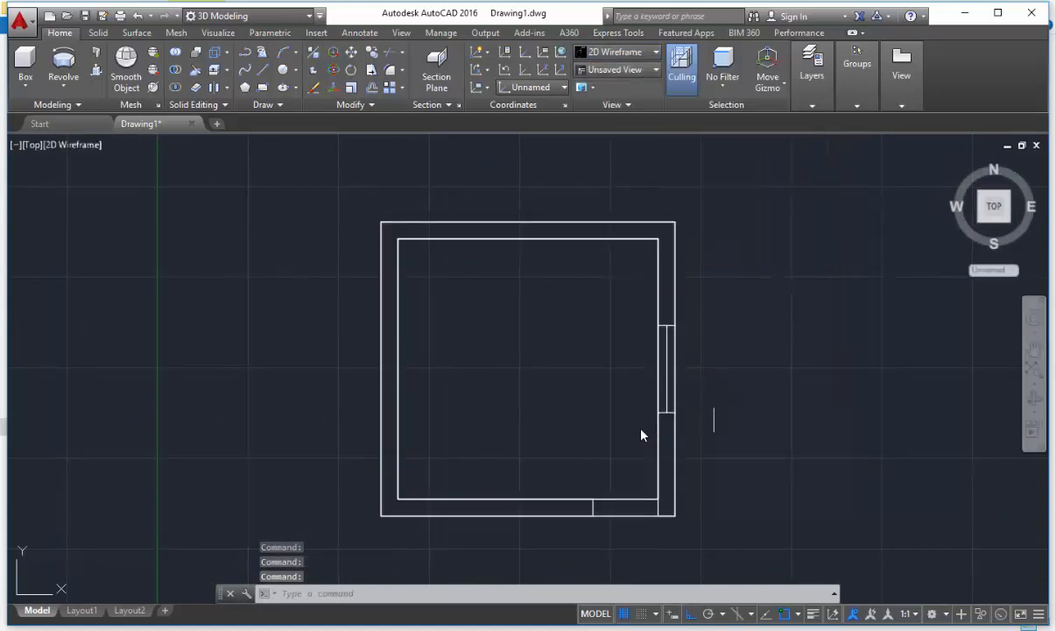
# - Draw a 7' high polysolid across the door opening in the lower wall, from the opening's right outer corner to its left outer corner
pyautogui.scroll(-2, 641, 325)
pyautogui.moveTo(714, 419)
pyautogui.mouseDown(button='middle')
pyautogui.moveTo(631, 385)
pyautogui.moveTo(565, 413)
pyautogui.mouseUp(button='middle')
pyautogui.scroll(4, 590, 422)
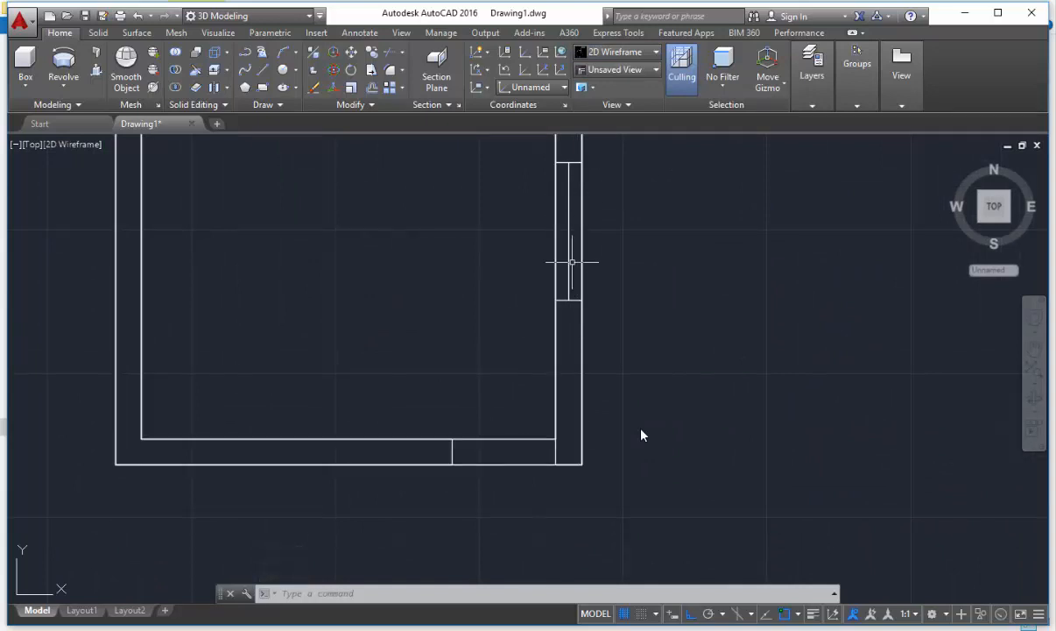
pyautogui.moveTo(698, 277); pyautogui.dragTo(679, 293, button='middle')
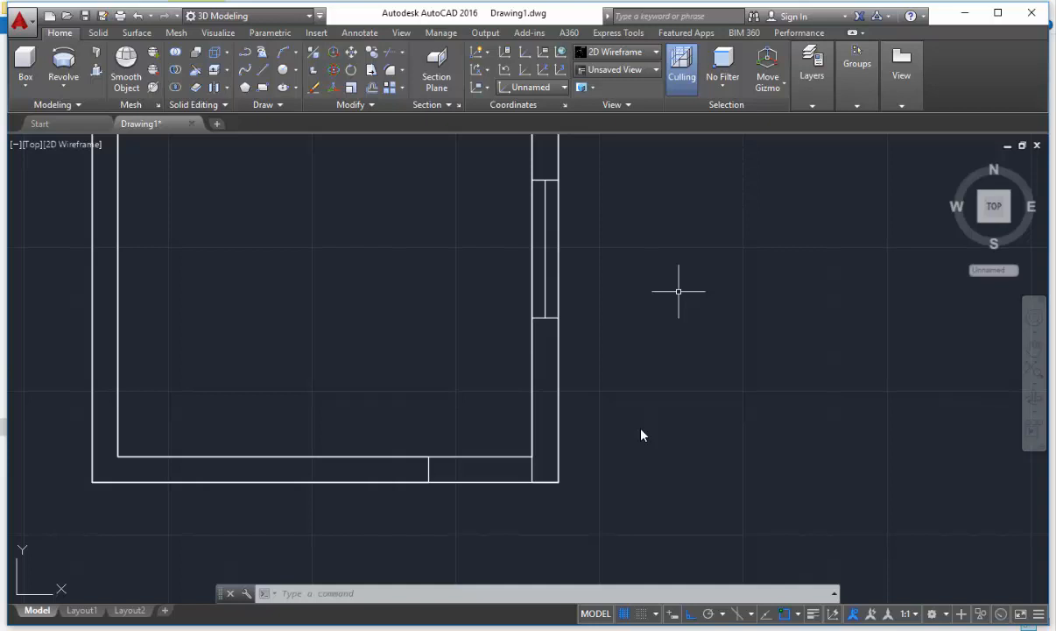
pyautogui.click(96, 52)
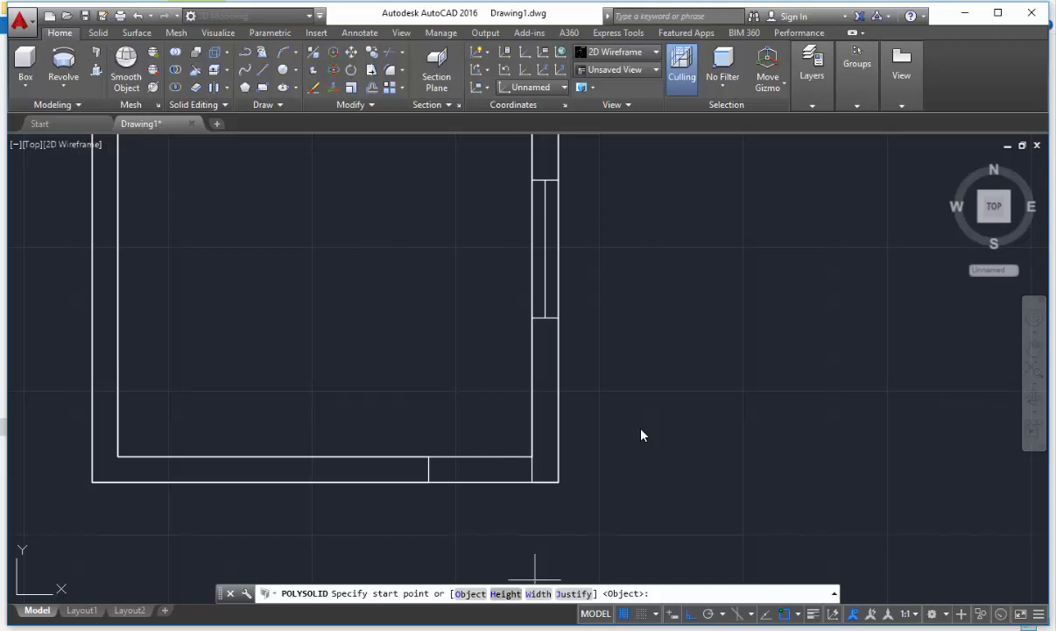
pyautogui.write('h')
pyautogui.press('Return')
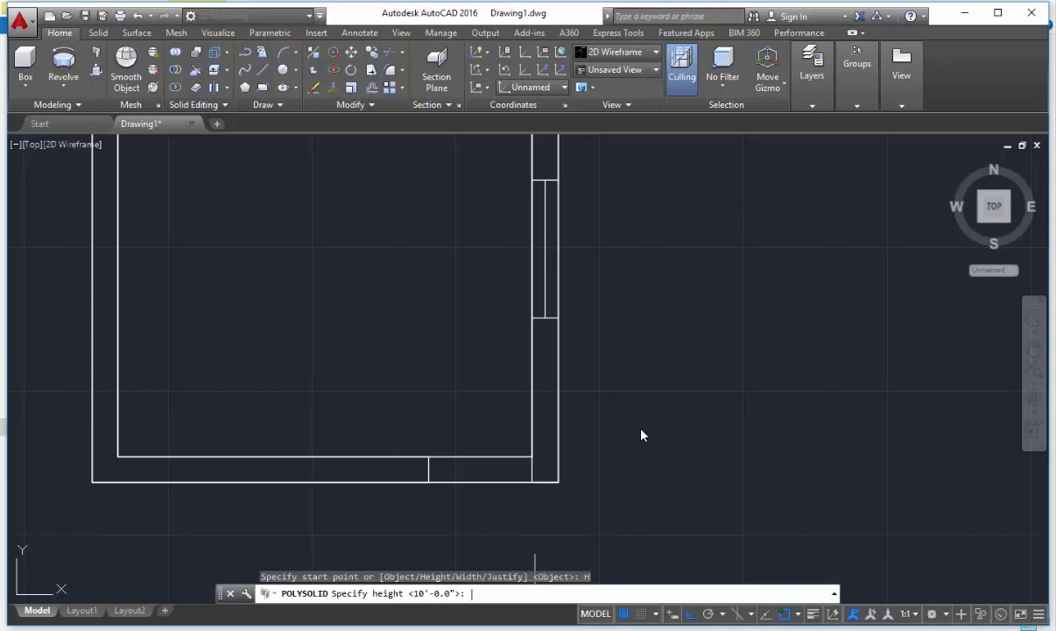
pyautogui.write("7'")
pyautogui.press('Return')
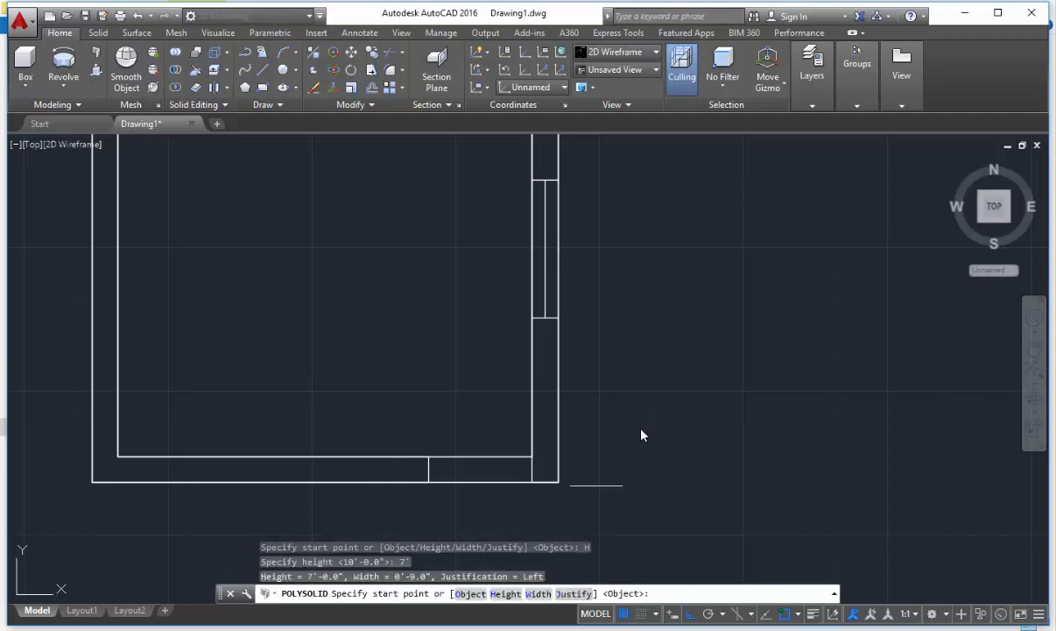
pyautogui.moveTo(600, 478); pyautogui.dragTo(644, 435, button='middle')
pyautogui.scroll(2, 592, 443)
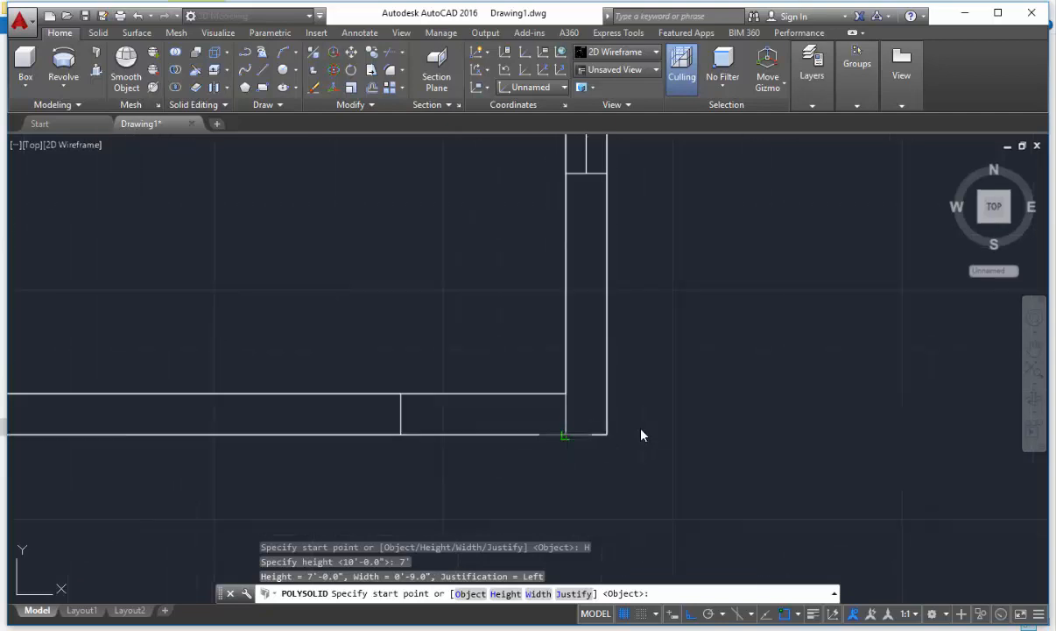
pyautogui.click(566, 438)
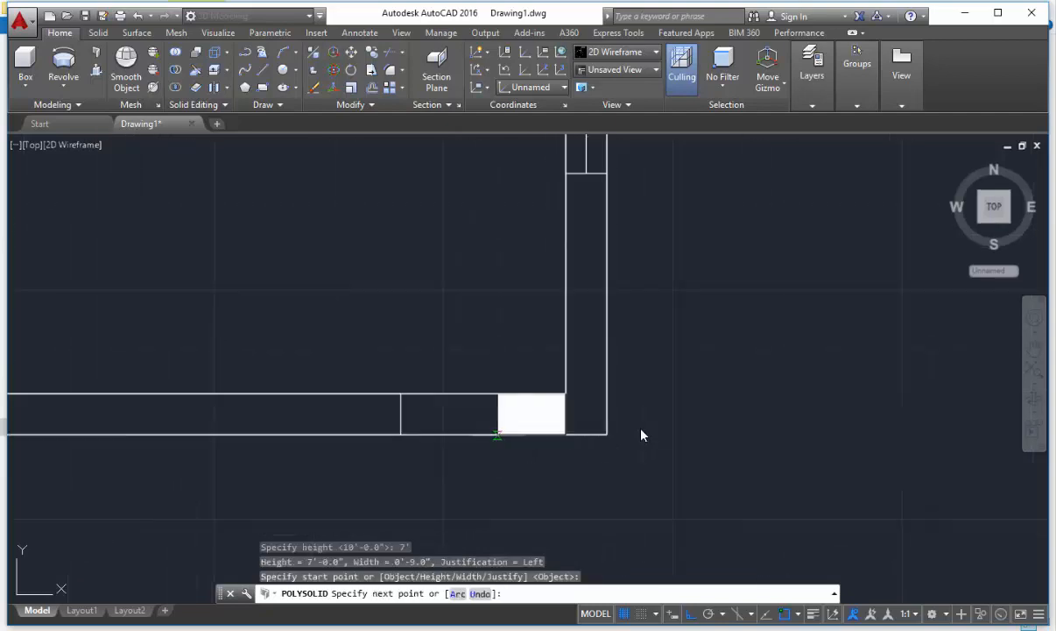
pyautogui.click(401, 433)
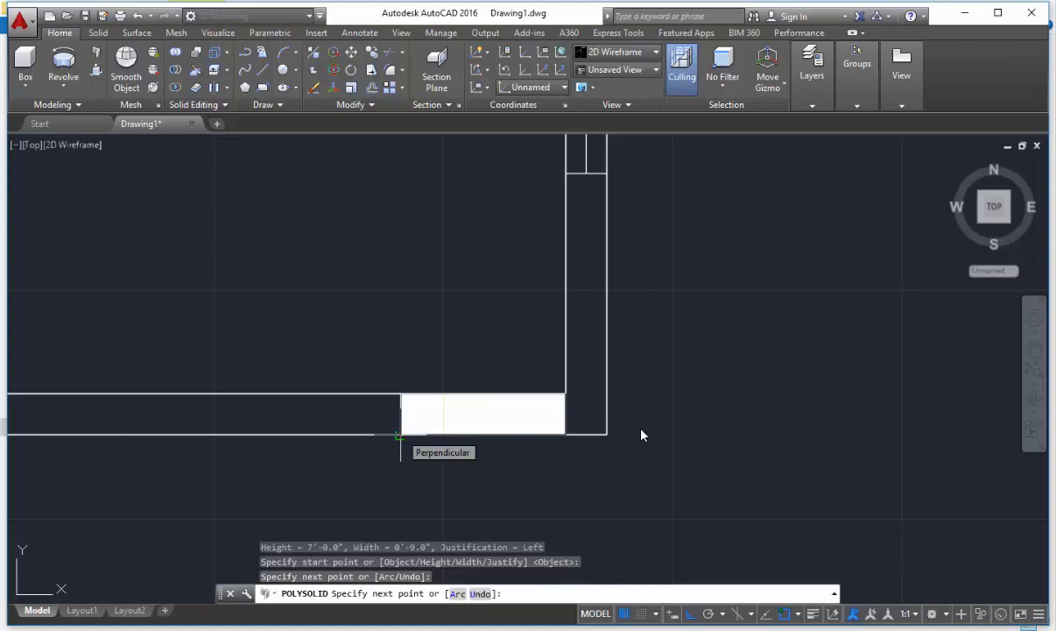
pyautogui.press('Return')
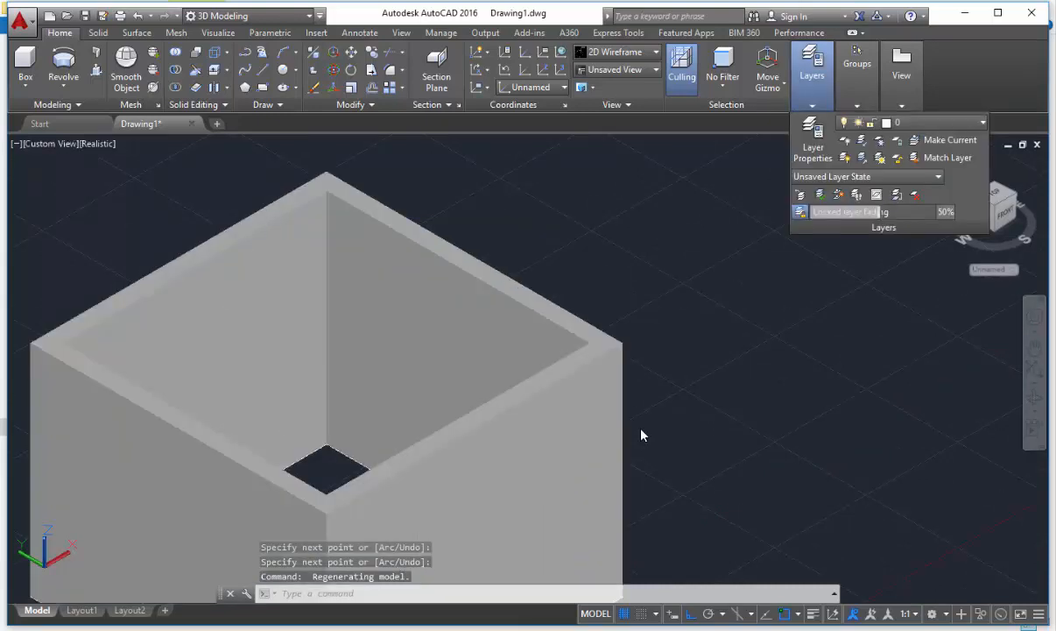
# - Change the isometric view of the room to the 2D Wireframe visual style, showing the solid in the door opening
pyautogui.press('Escape')
pyautogui.scroll(-2, 641, 435)
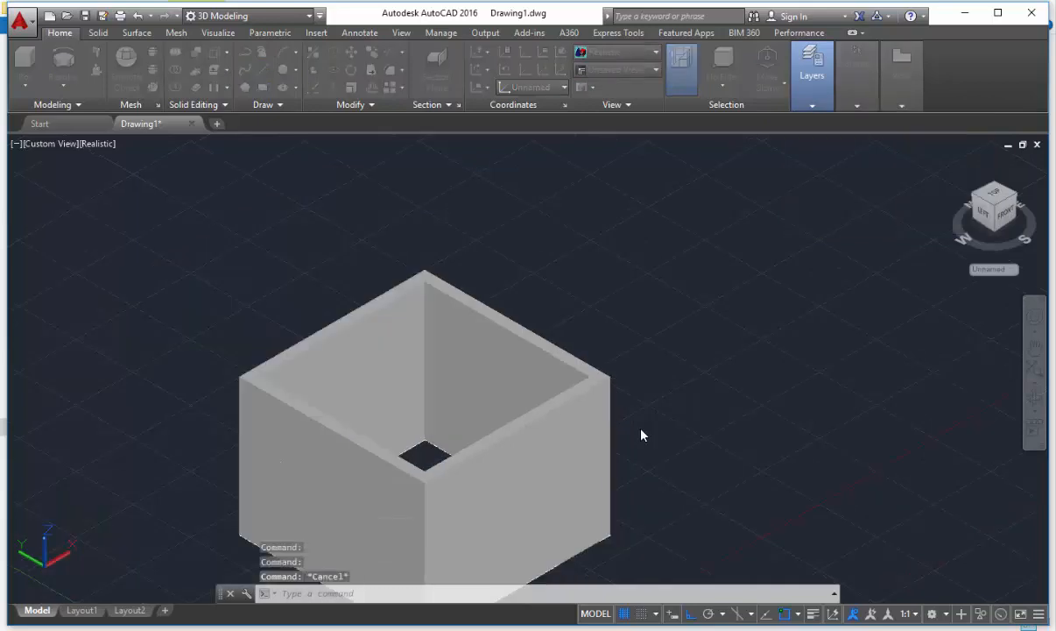
pyautogui.press('F1')
pyautogui.press('Escape')
pyautogui.moveTo(733, 459); pyautogui.dragTo(656, 299, button='middle')
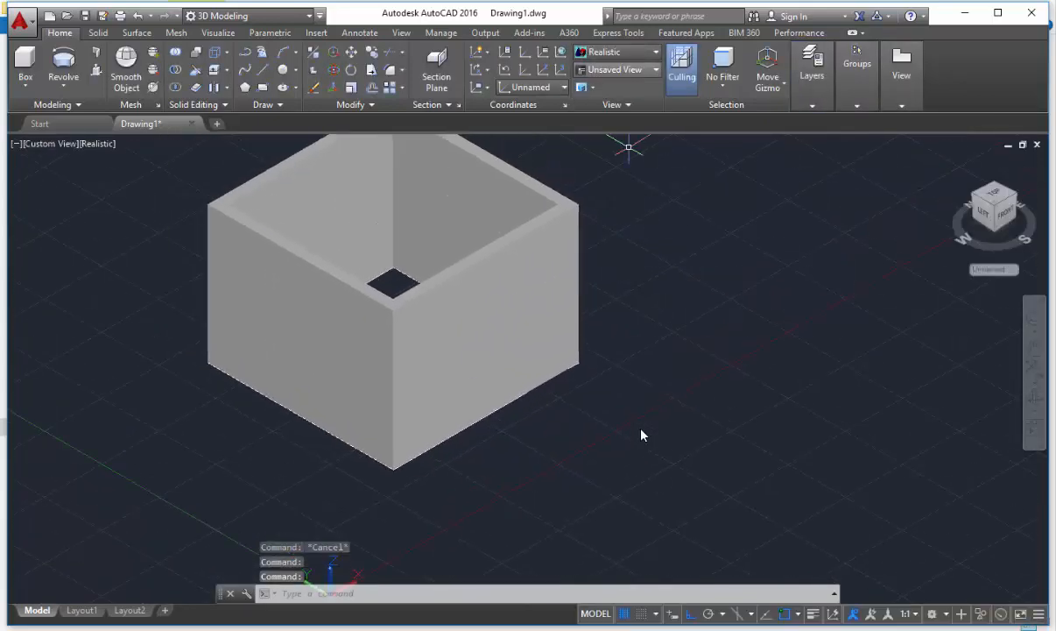
pyautogui.click(628, 52)
pyautogui.click(607, 85)
pyautogui.scroll(5, 641, 434)
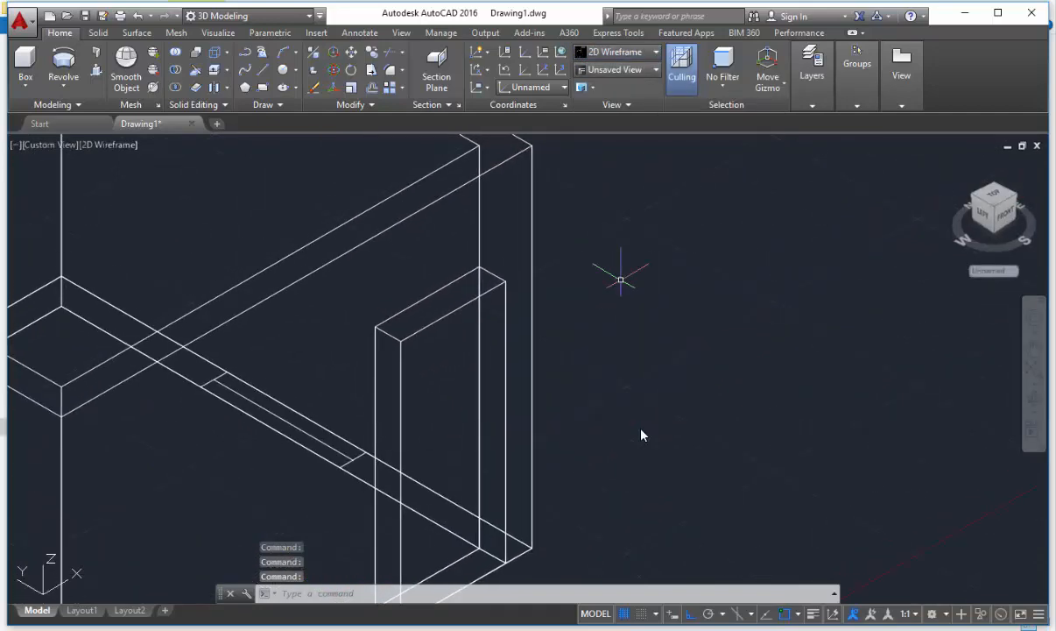
pyautogui.scroll(-2, 641, 435)
# - Subtract the door-opening solid from the room's wall solid
pyautogui.write('s')
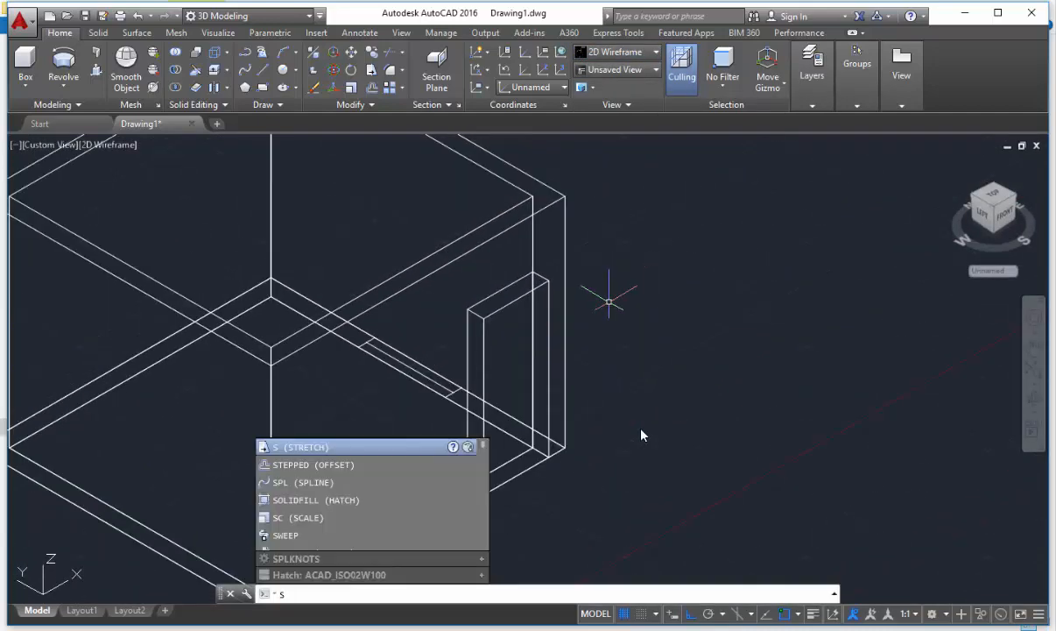
pyautogui.write('u')
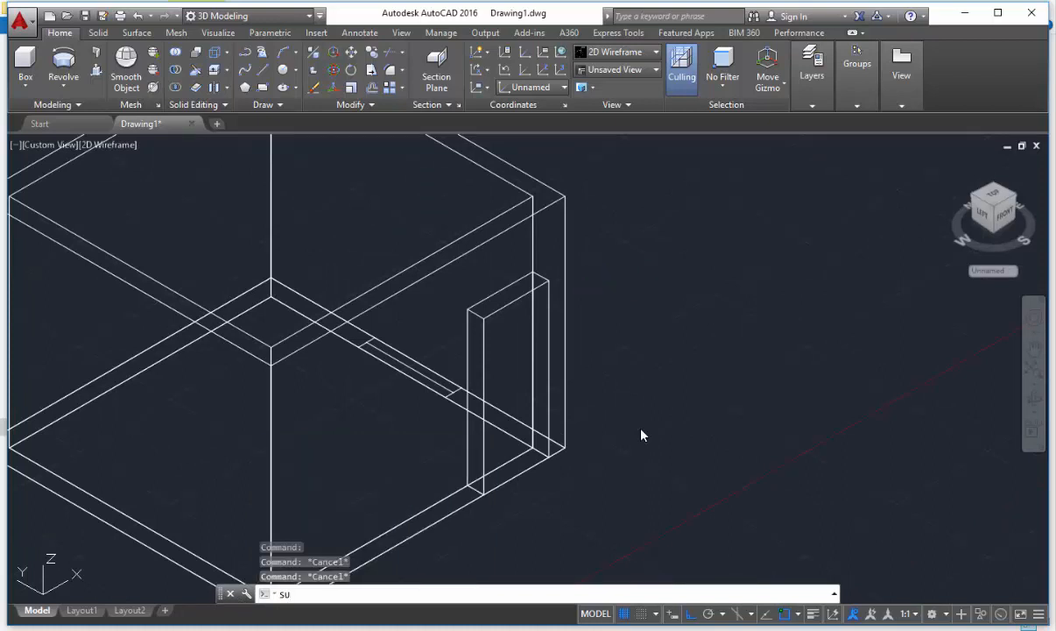
pyautogui.press('Return')
pyautogui.scroll(-2, 641, 435)
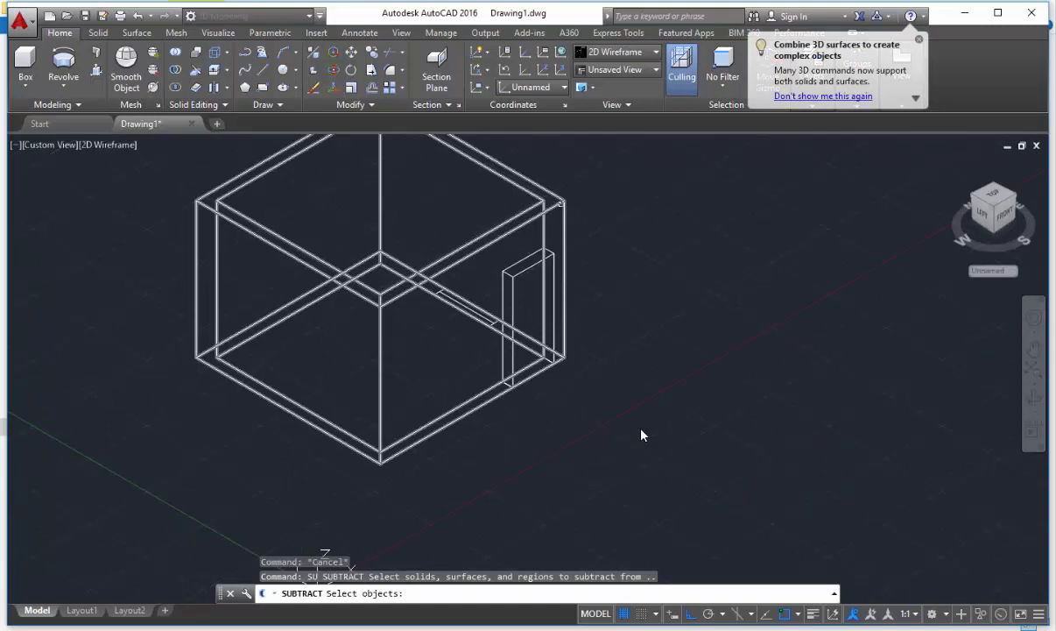
pyautogui.scroll(2, 561, 203)
pyautogui.click(560, 202)
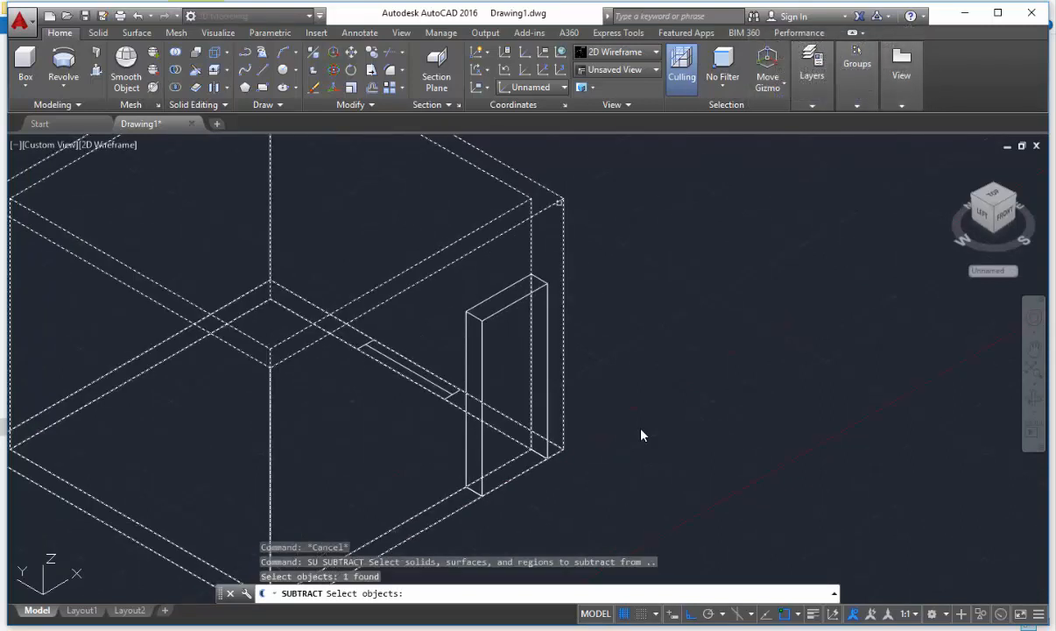
pyautogui.press('Return')
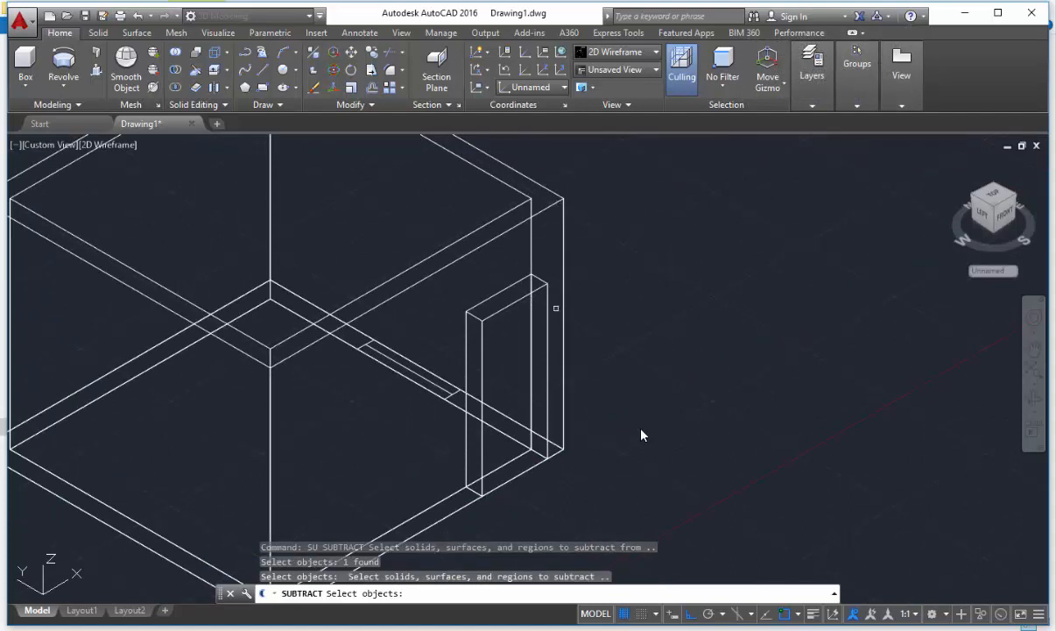
pyautogui.click(510, 305)
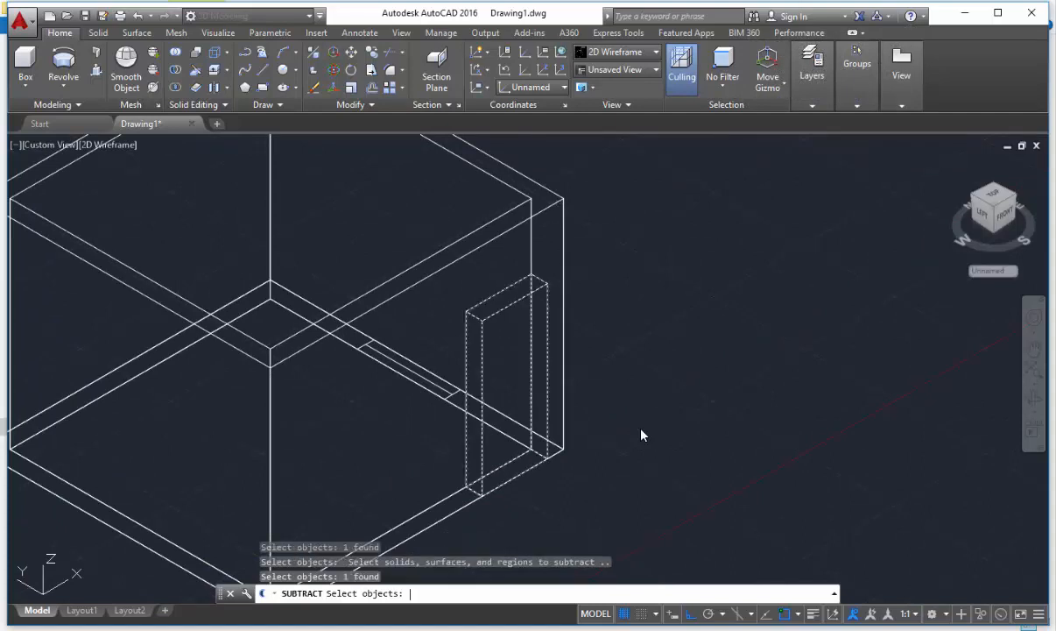
pyautogui.press('Return')
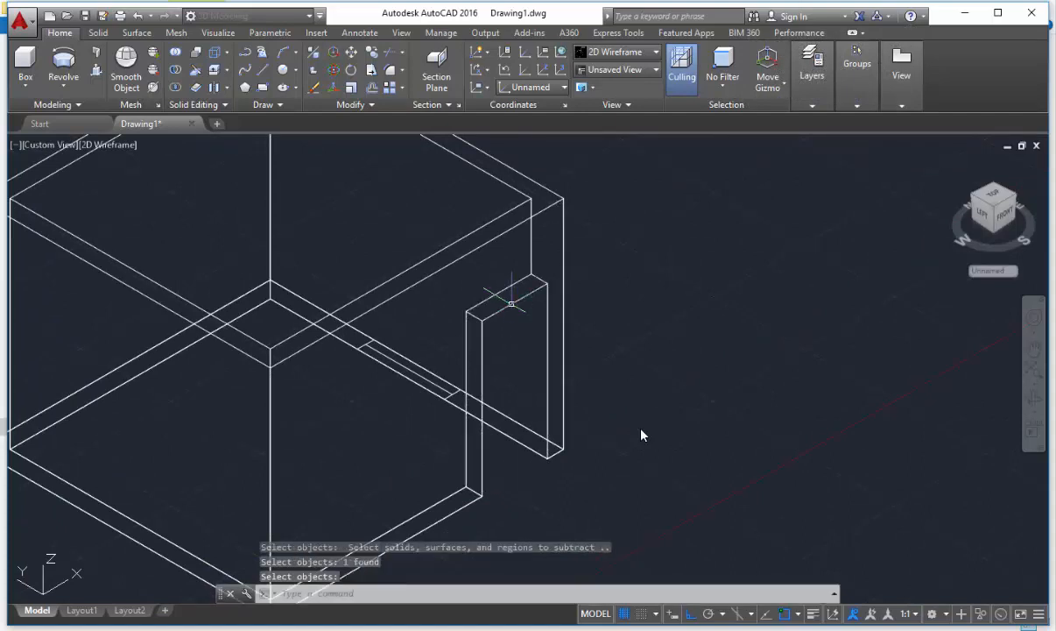
# - Examine the door opening cut through the wall from several angles with the Realistic visual style
pyautogui.click(618, 51)
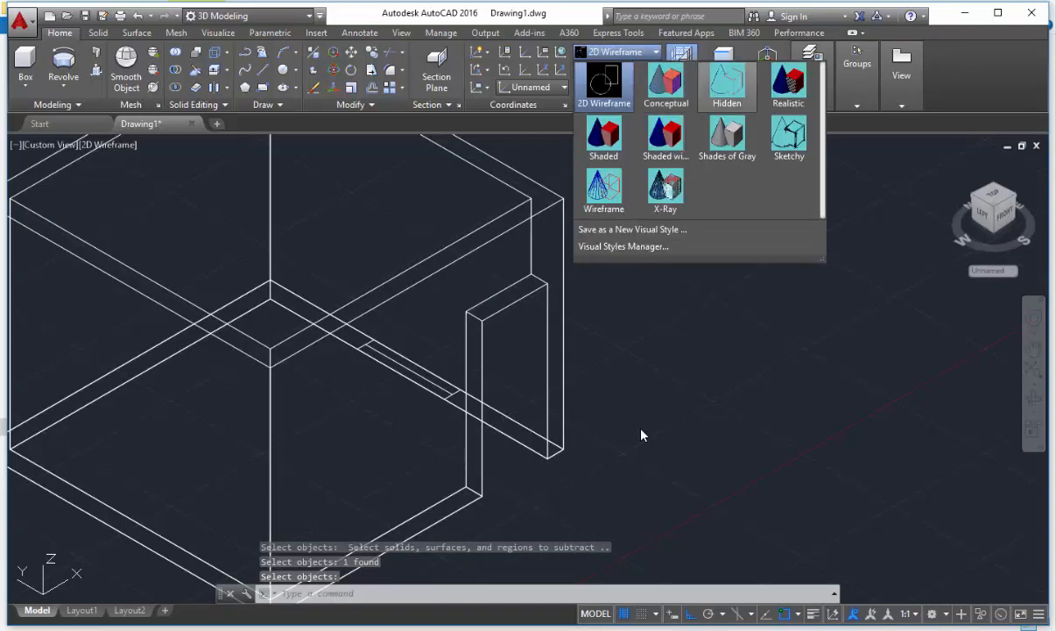
pyautogui.click(744, 83)
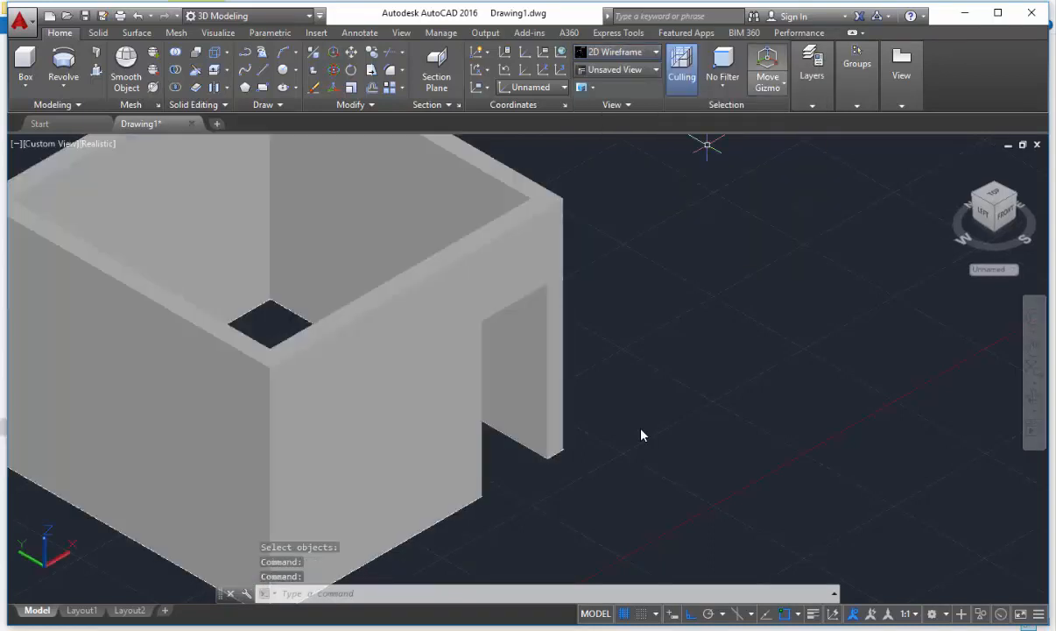
pyautogui.scroll(-3, 641, 435)
pyautogui.scroll(-2, 641, 436)
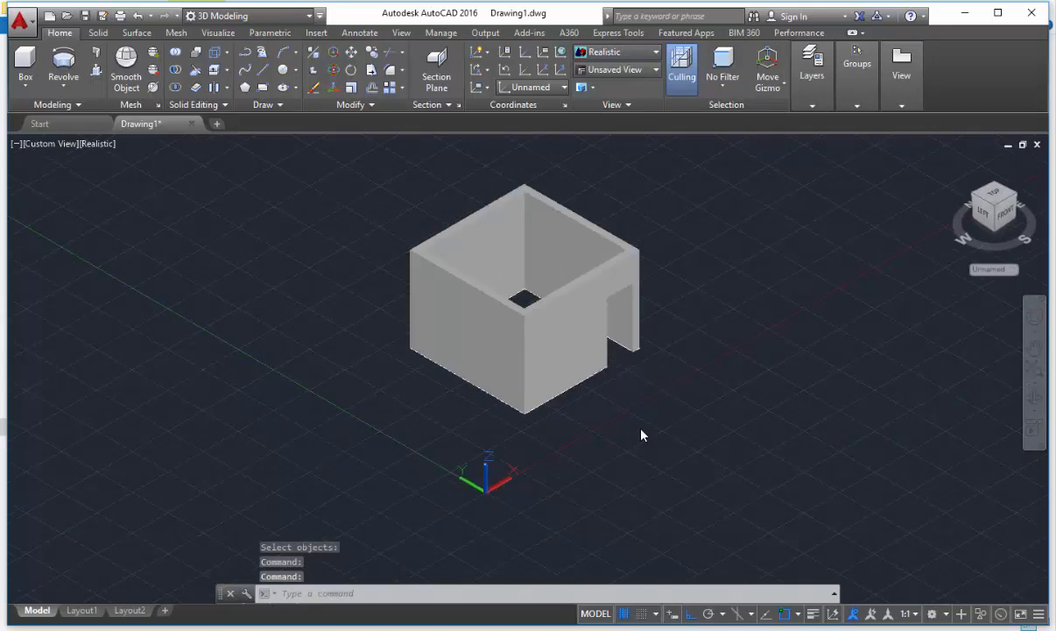
pyautogui.keyDown('shift'); pyautogui.moveTo(639, 339); pyautogui.dragTo(753, 383, button='middle'); pyautogui.keyUp('shift')
pyautogui.scroll(6, 549, 350)
pyautogui.scroll(-4, 551, 366)
pyautogui.keyDown('shift'); pyautogui.moveTo(642, 434); pyautogui.dragTo(504, 445, button='middle'); pyautogui.keyUp('shift')
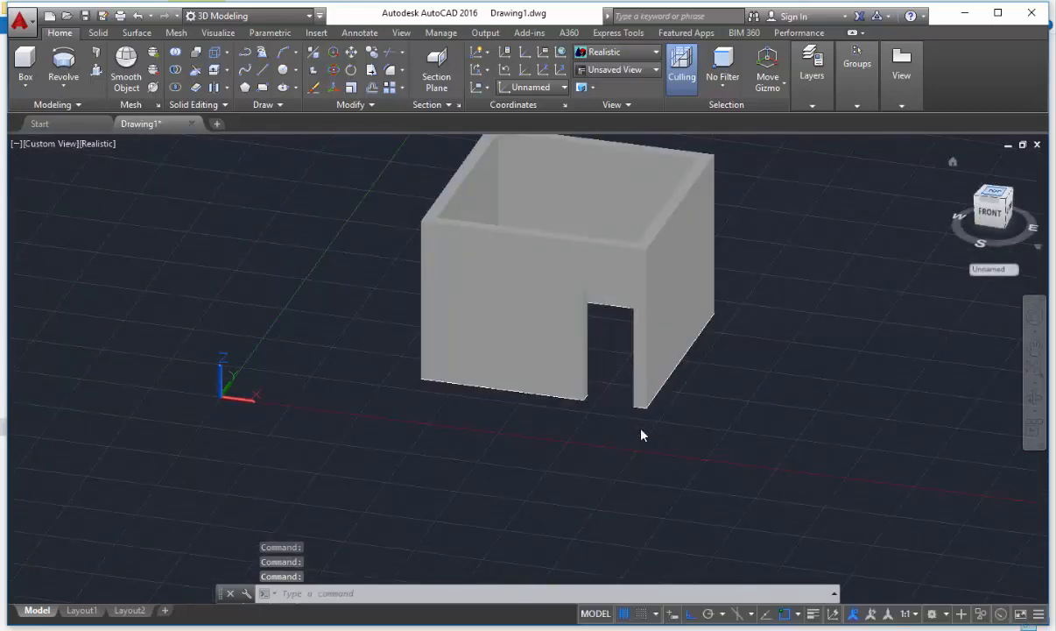
# - Switch back to the Top view with the 2D Wireframe visual style, framing the window in the right wall
pyautogui.click(994, 192)
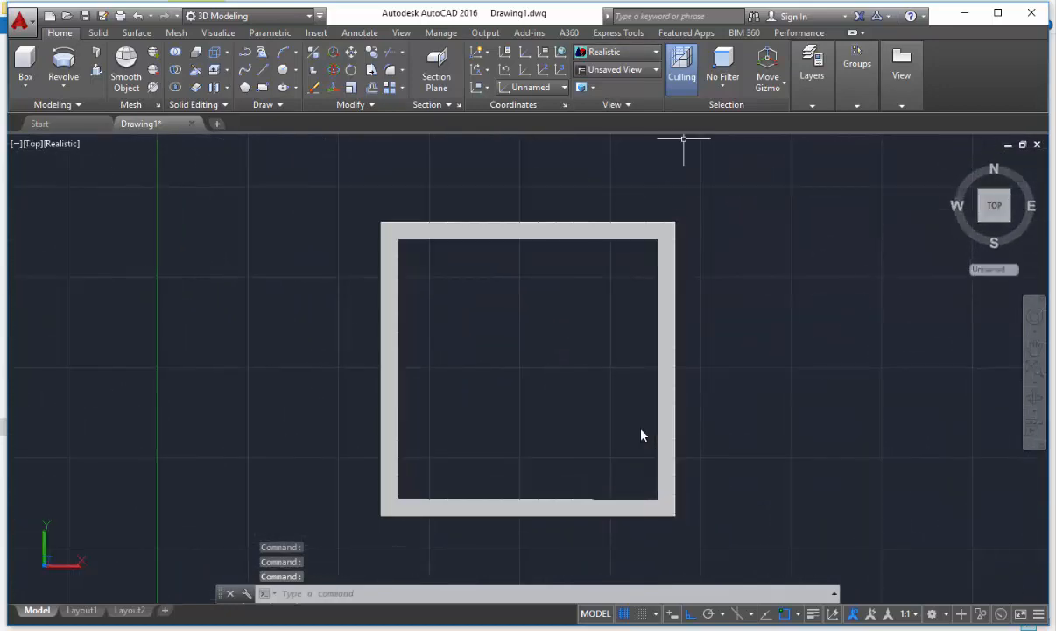
pyautogui.click(631, 52)
pyautogui.click(603, 66)
pyautogui.scroll(2, 705, 363)
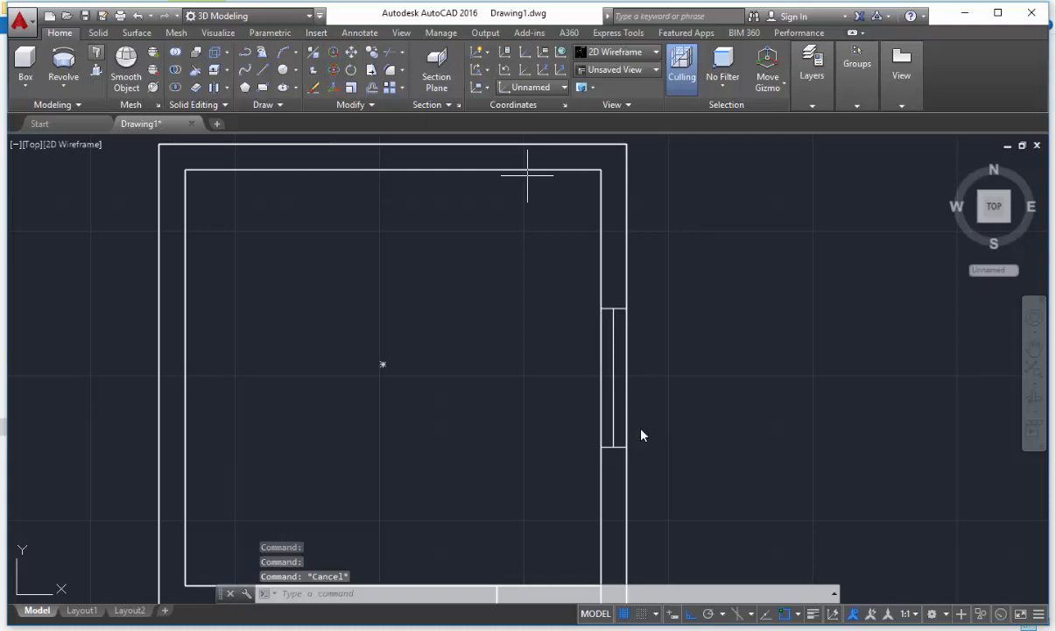
# - Draw a 4' high polysolid over the window in the right wall, from its upper outer corner to its lower outer corner
pyautogui.click(97, 53)
pyautogui.click(507, 594)
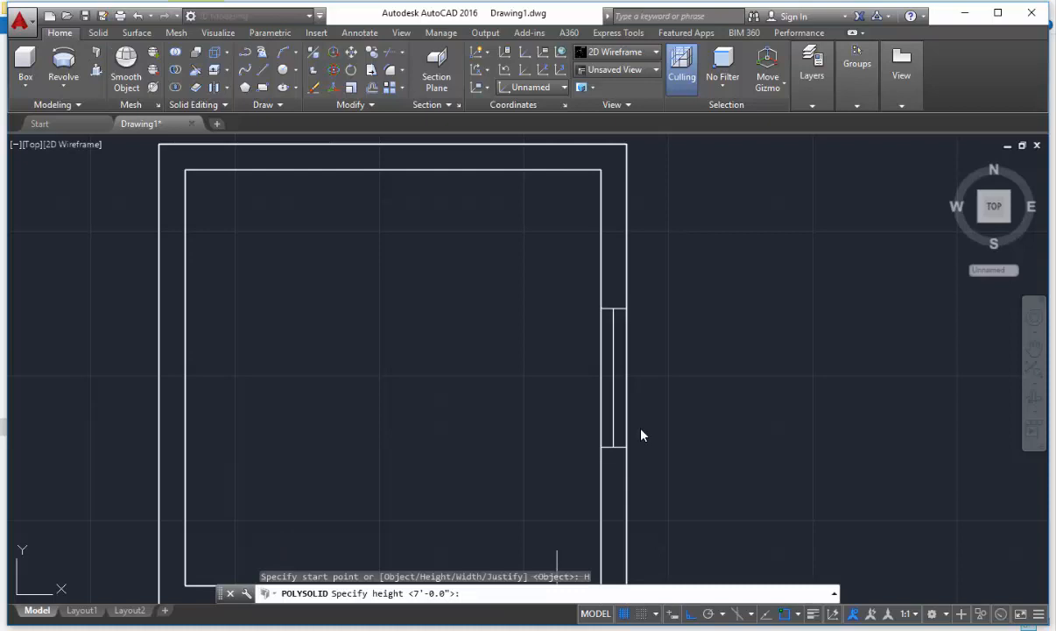
pyautogui.write("4'")
pyautogui.press('Return')
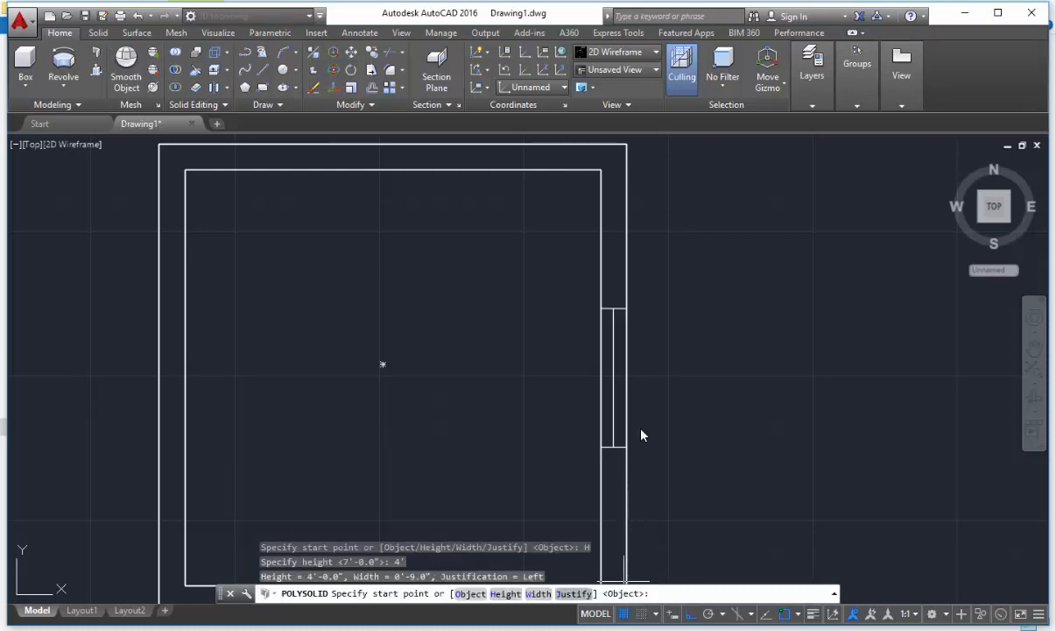
pyautogui.moveTo(695, 491); pyautogui.dragTo(672, 458, button='middle')
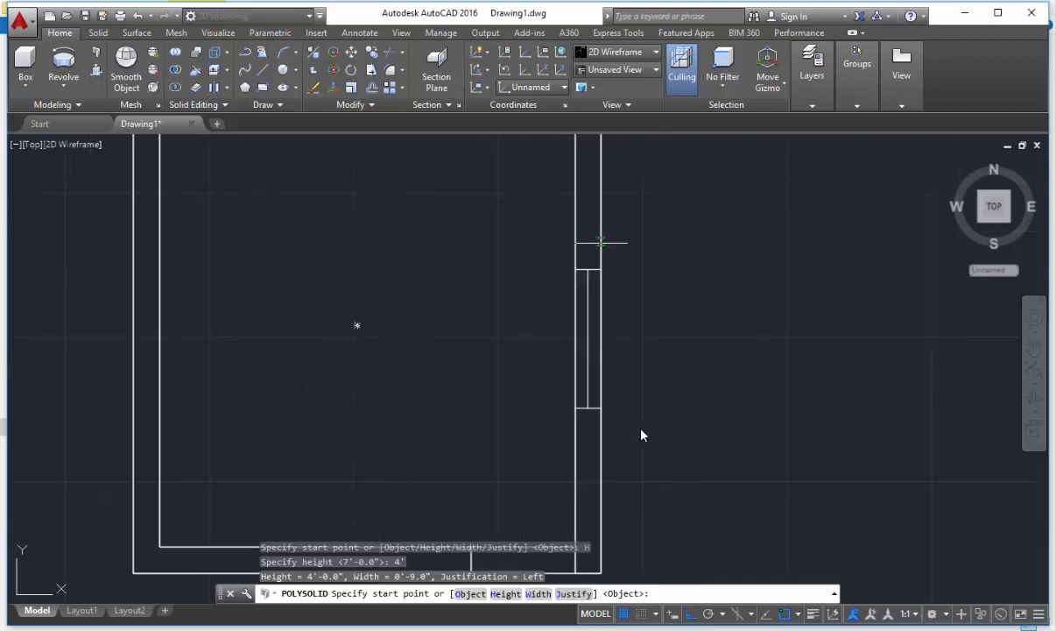
pyautogui.click(601, 270)
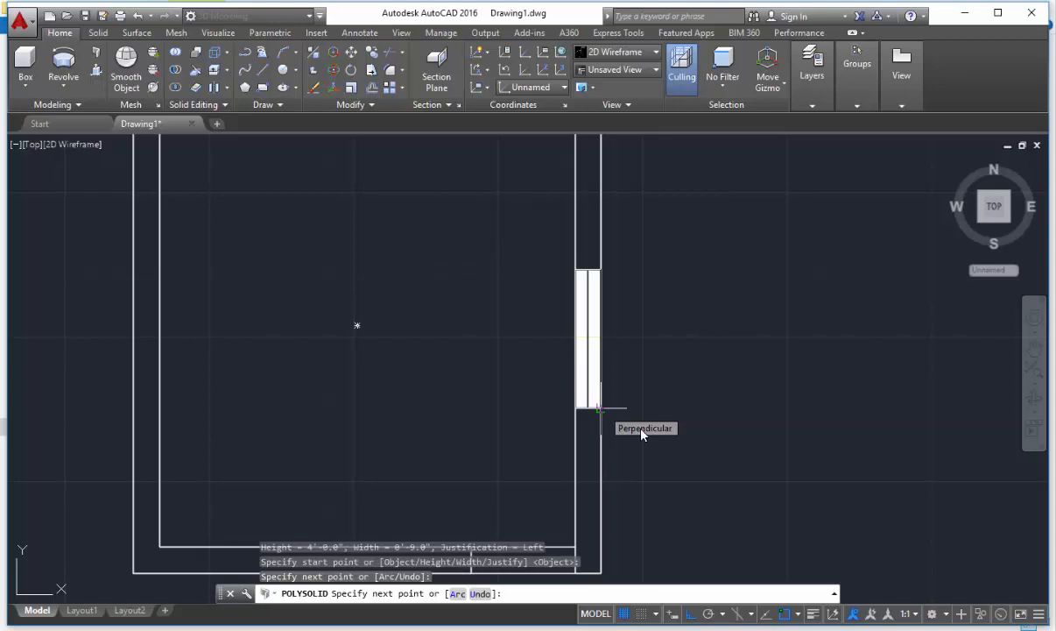
pyautogui.click(641, 435)
pyautogui.press('Return')
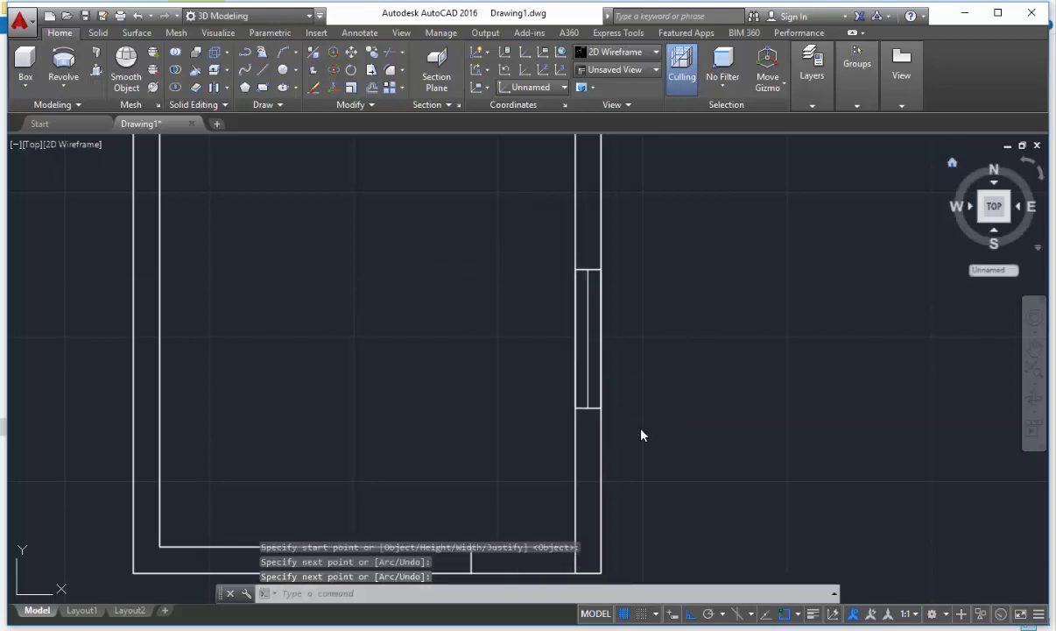
# - Examine the window solid at the base of the right wall in a 3D view orbited to face that wall
pyautogui.click(951, 163)
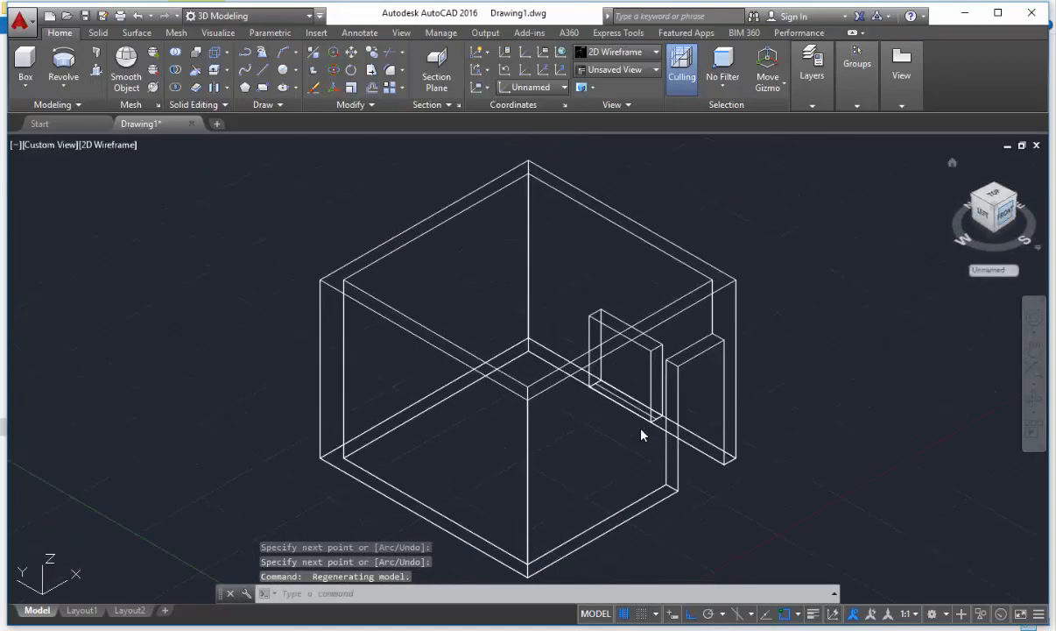
pyautogui.keyDown('shift'); pyautogui.moveTo(940, 325); pyautogui.dragTo(666, 326, button='middle'); pyautogui.keyUp('shift')
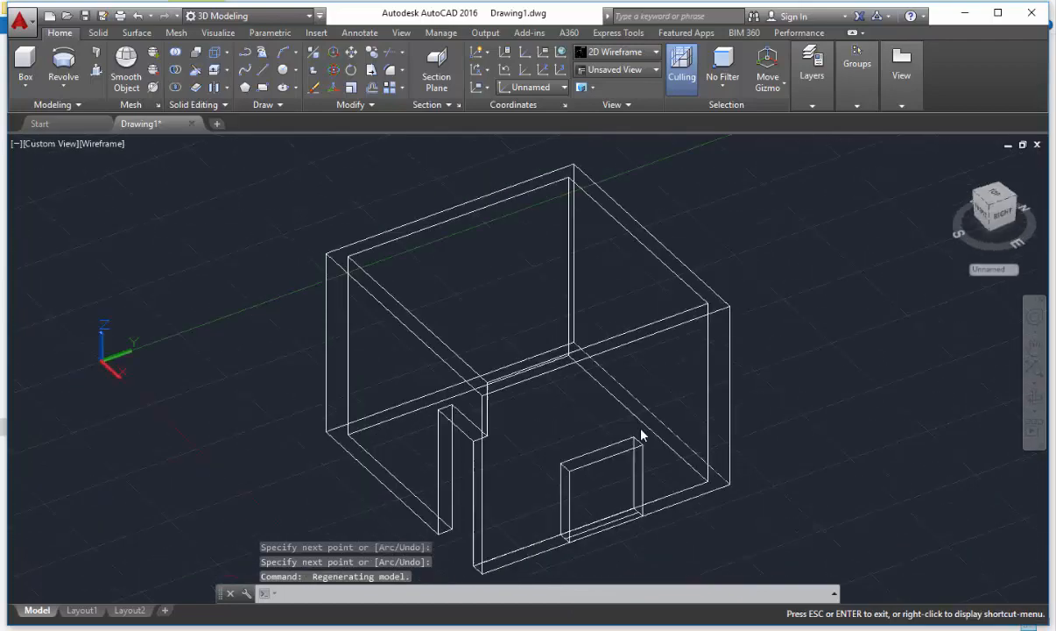
pyautogui.keyDown('shift'); pyautogui.moveTo(701, 376); pyautogui.dragTo(719, 352, button='middle'); pyautogui.keyUp('shift')
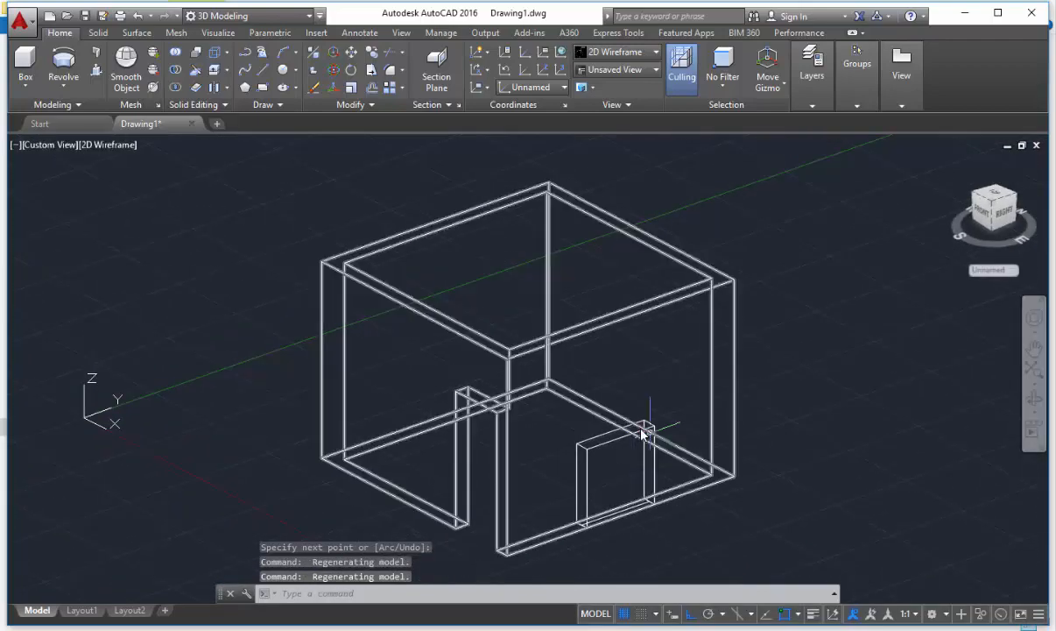
pyautogui.scroll(-2, 642, 433)
pyautogui.scroll(5, 642, 433)
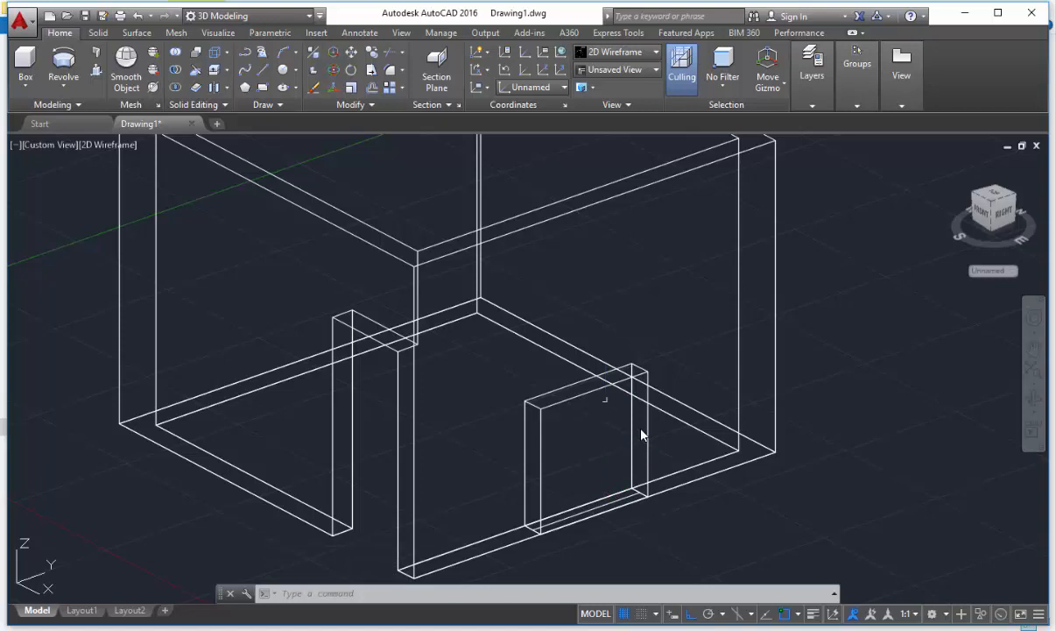
pyautogui.scroll(-3, 642, 433)
pyautogui.scroll(3, 642, 434)
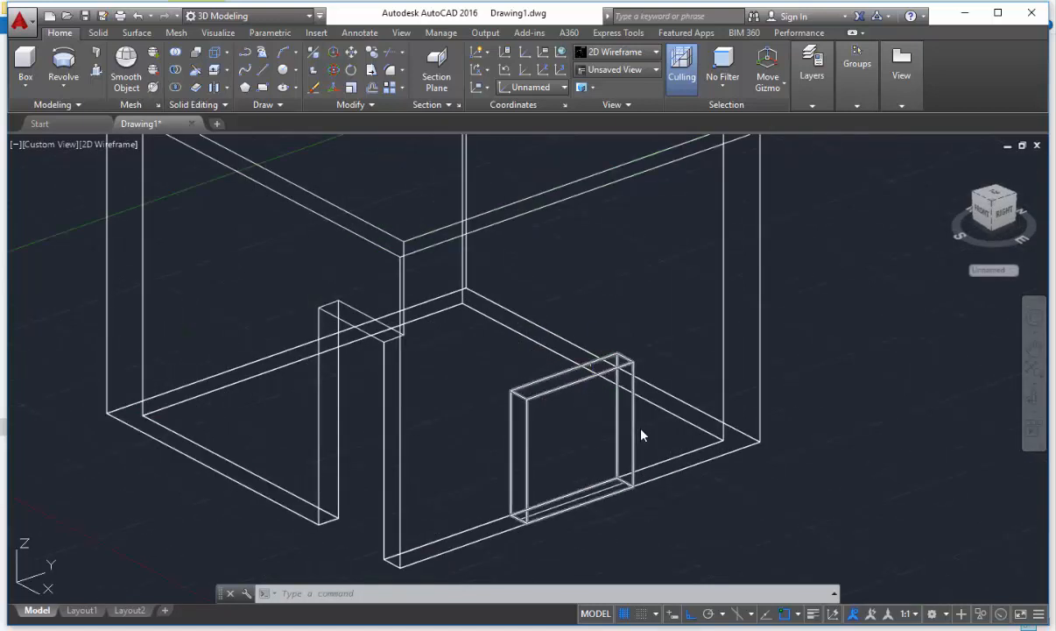
# - Raise the window solid 3' straight up along the Z axis with 3D Move
pyautogui.click(314, 50)
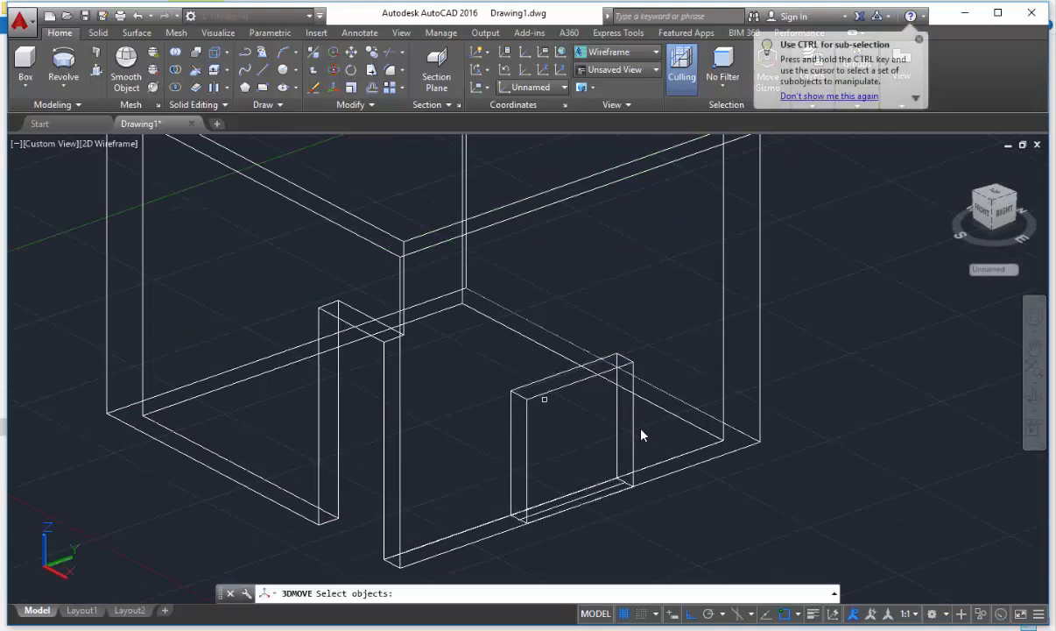
pyautogui.click(544, 395)
pyautogui.press('Return')
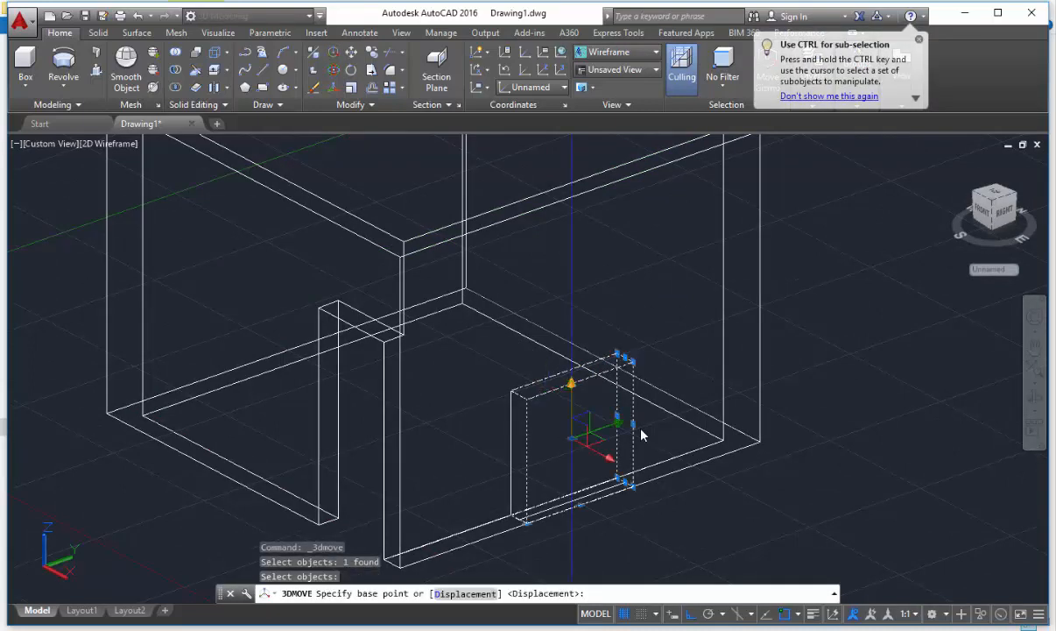
pyautogui.click(641, 434)
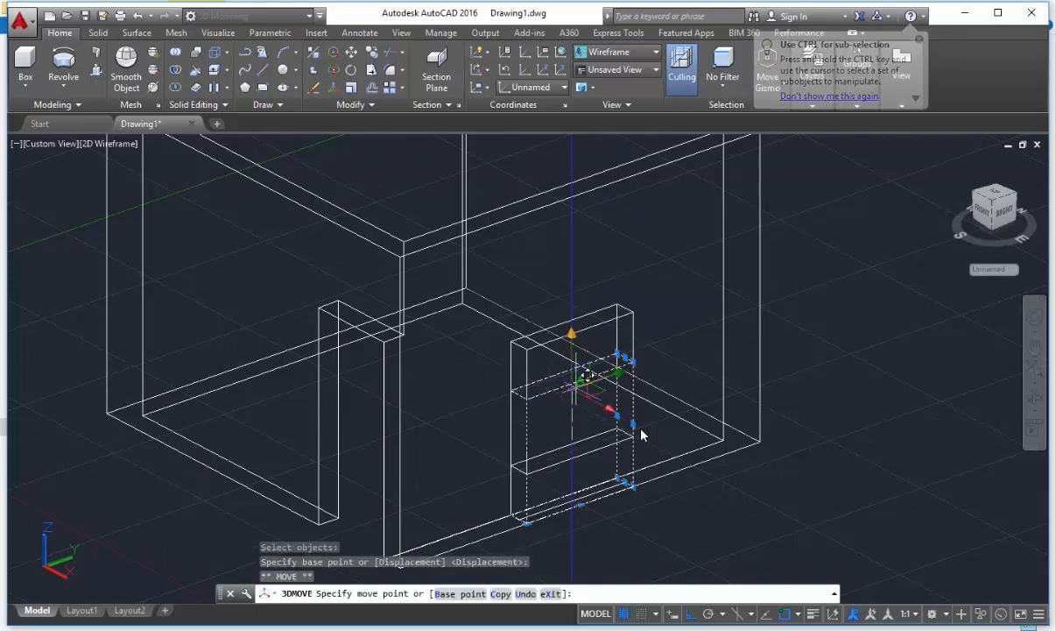
pyautogui.write('3')
pyautogui.press('Return')
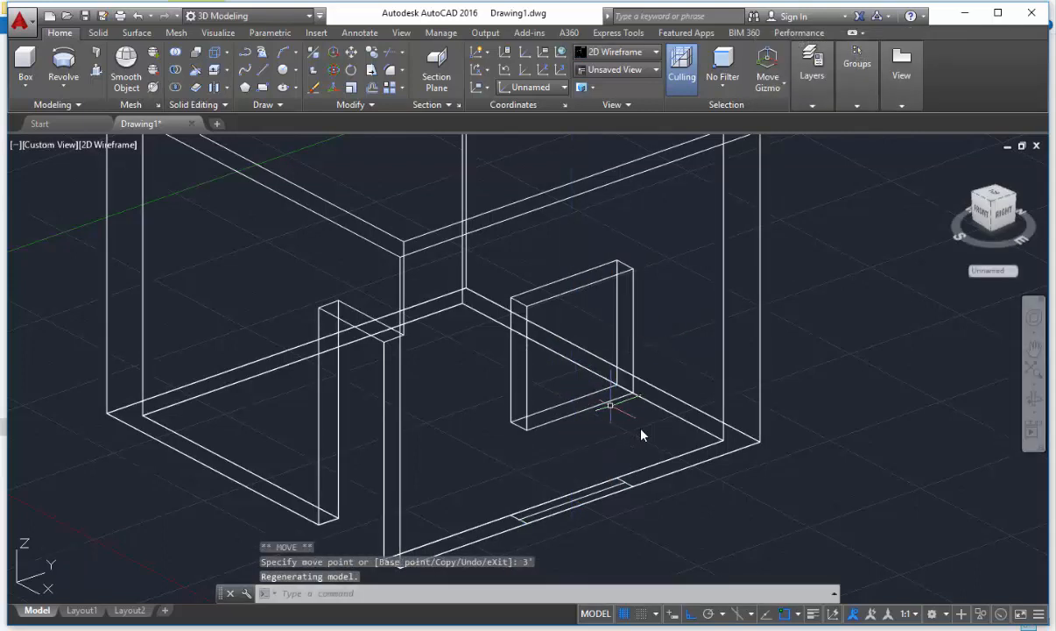
pyautogui.press('Escape')
# - Subtract the raised window solid from the room's wall solid to cut the window opening
pyautogui.scroll(-2, 641, 434)
pyautogui.write('s')
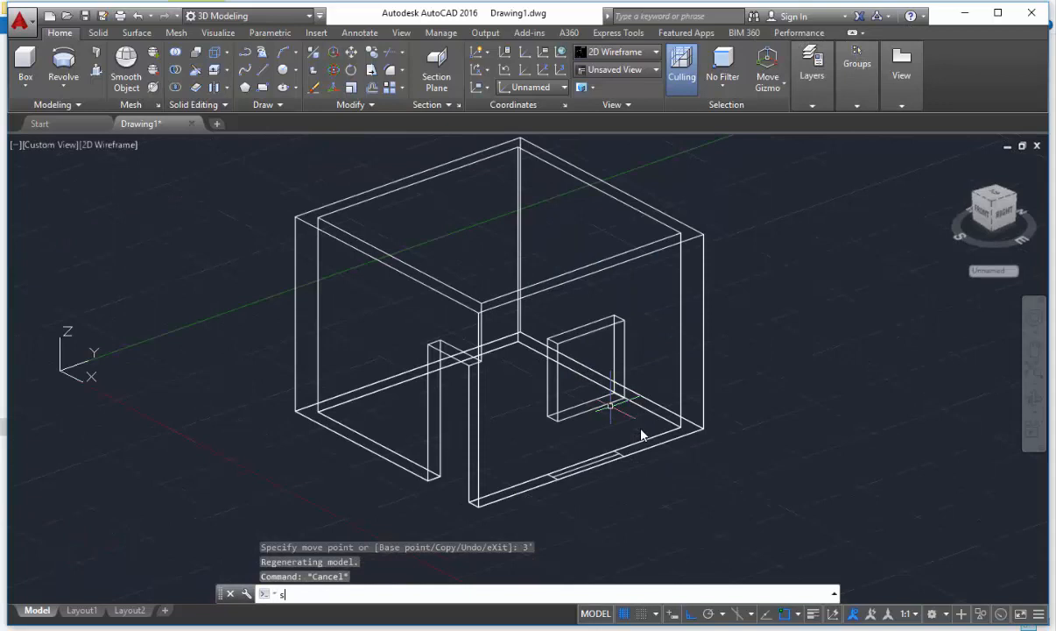
pyautogui.write('u')
pyautogui.press('Return')
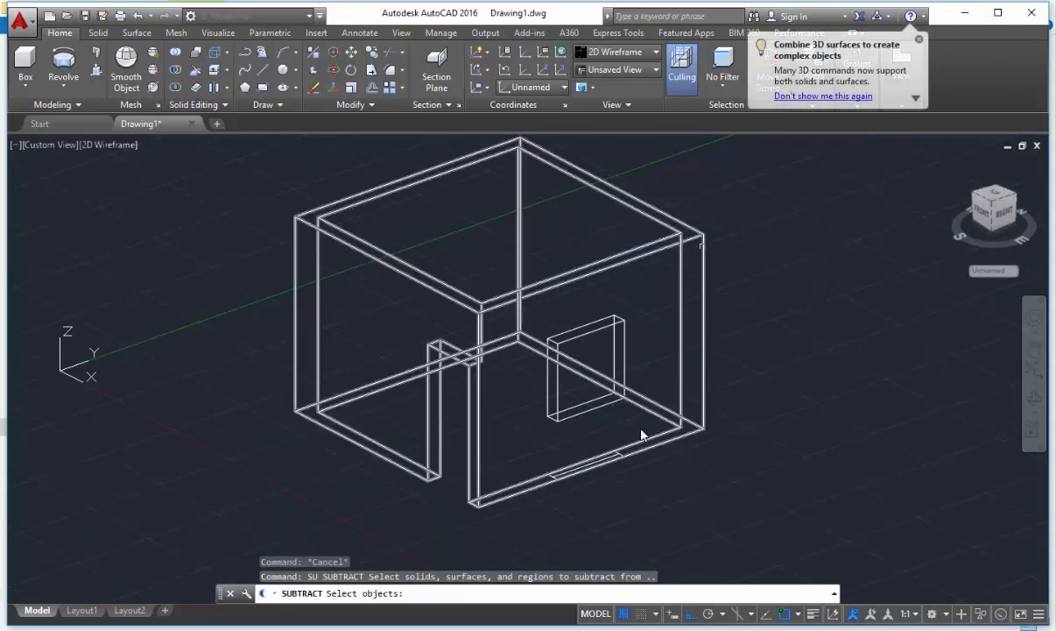
pyautogui.click(710, 241)
pyautogui.click(689, 224)
pyautogui.press('Return')
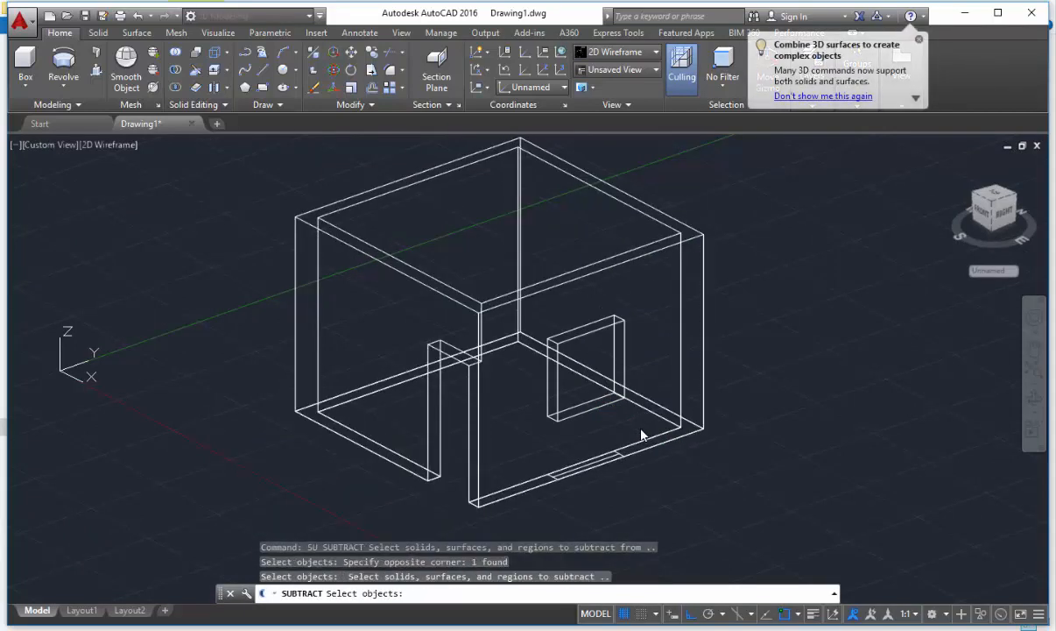
pyautogui.click(579, 335)
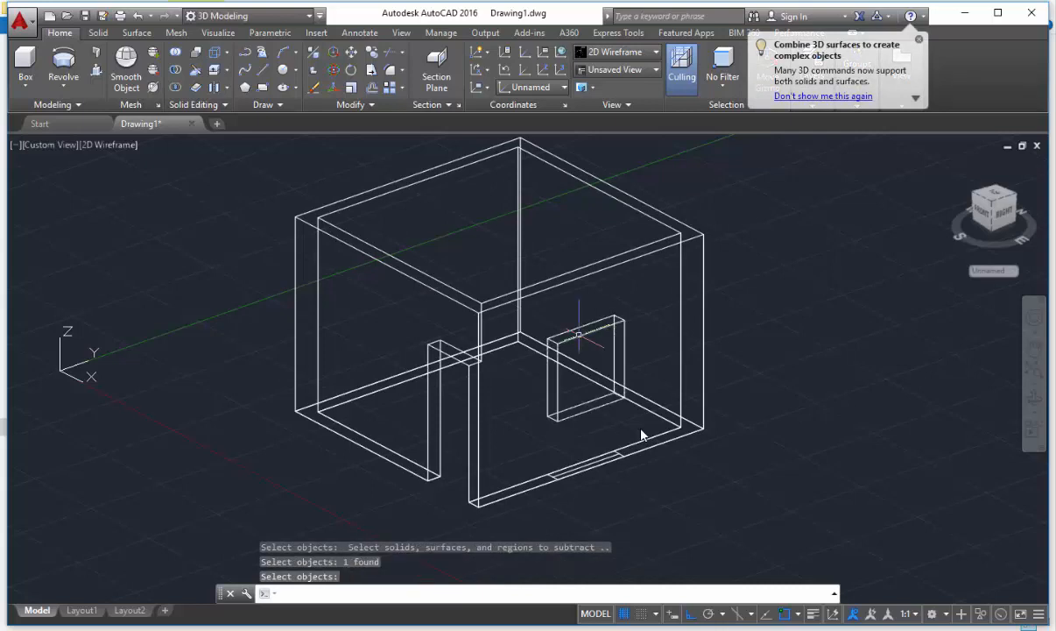
pyautogui.press('Return')
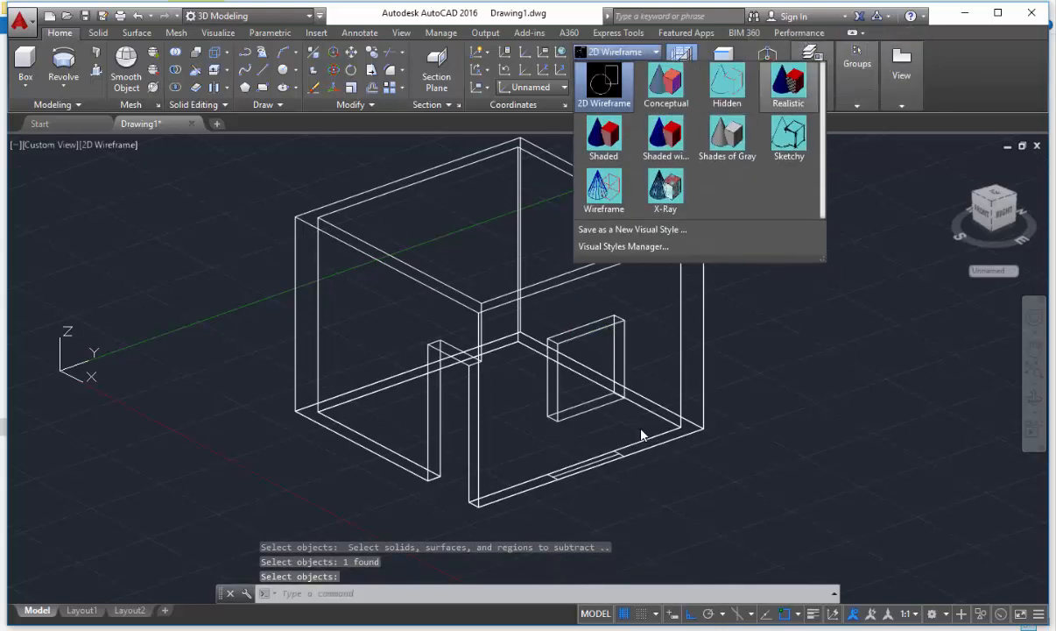
# - Examine the room's window and door openings from several angles with the Realistic visual style
pyautogui.click(788, 86)
pyautogui.keyDown('shift'); pyautogui.moveTo(641, 435); pyautogui.dragTo(642, 435, button='middle'); pyautogui.keyUp('shift')
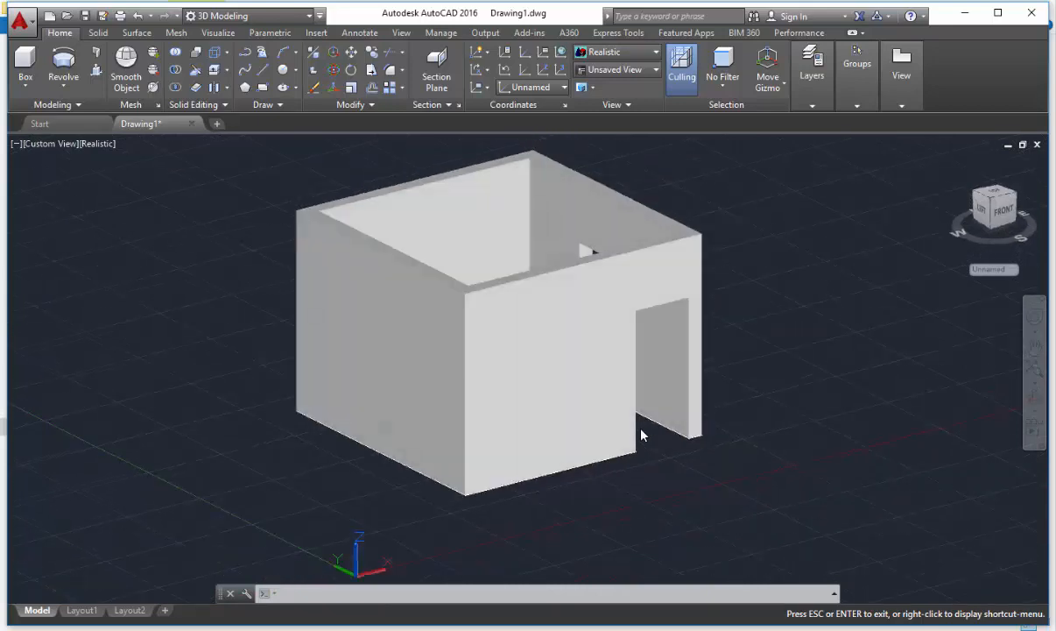
pyautogui.press('Escape')
pyautogui.scroll(4, 685, 366)
pyautogui.scroll(-5, 701, 365)
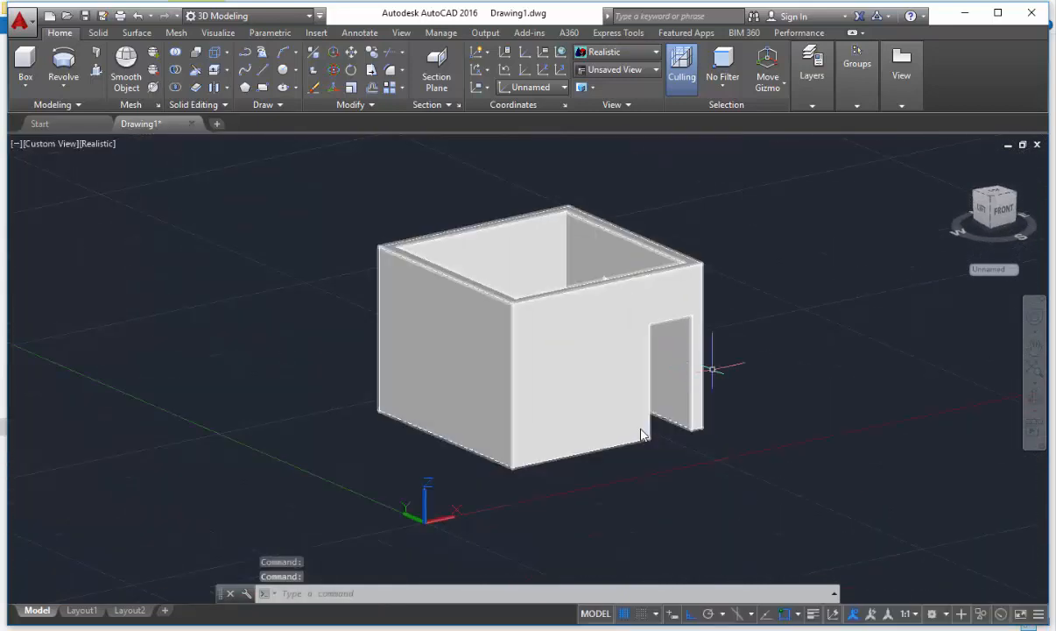
pyautogui.keyDown('shift'); pyautogui.moveTo(693, 346); pyautogui.dragTo(508, 368, button='middle'); pyautogui.keyUp('shift')
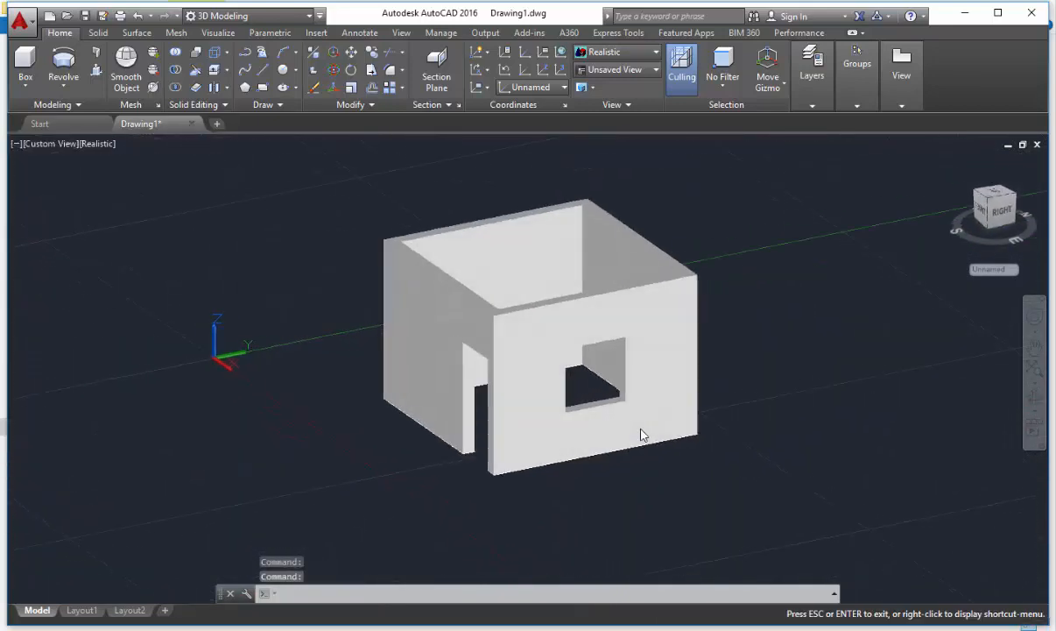
pyautogui.press('Escape')
pyautogui.scroll(3, 687, 354)
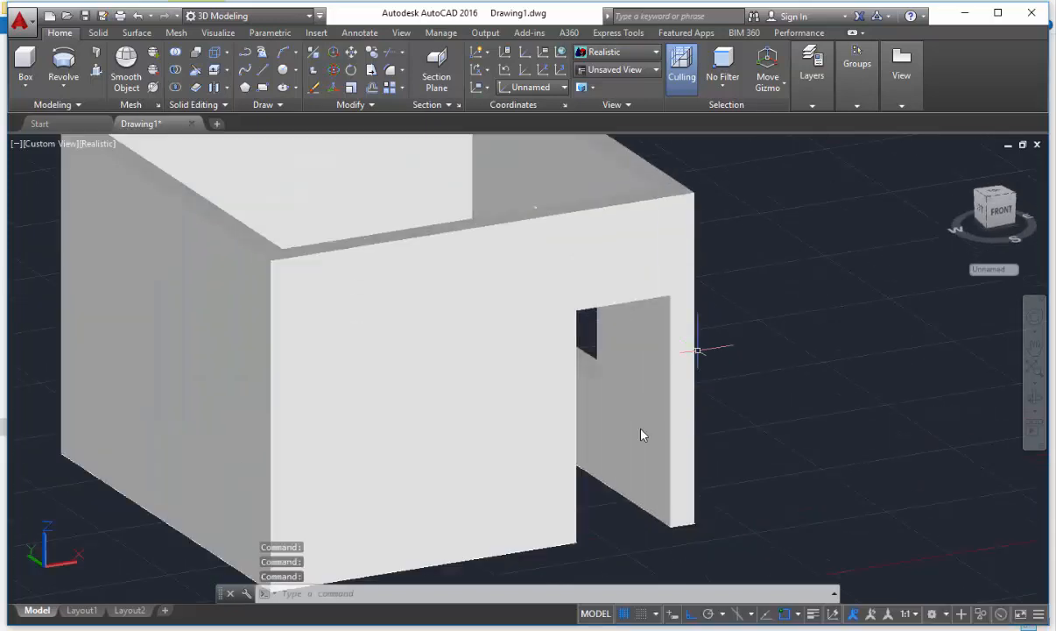
pyautogui.scroll(-3, 702, 354)
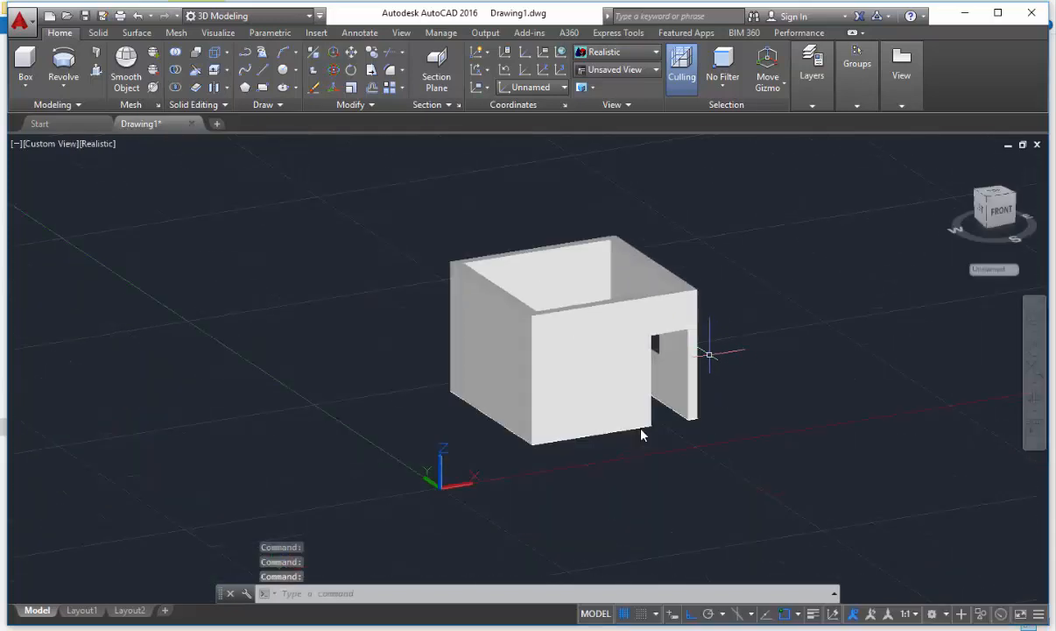